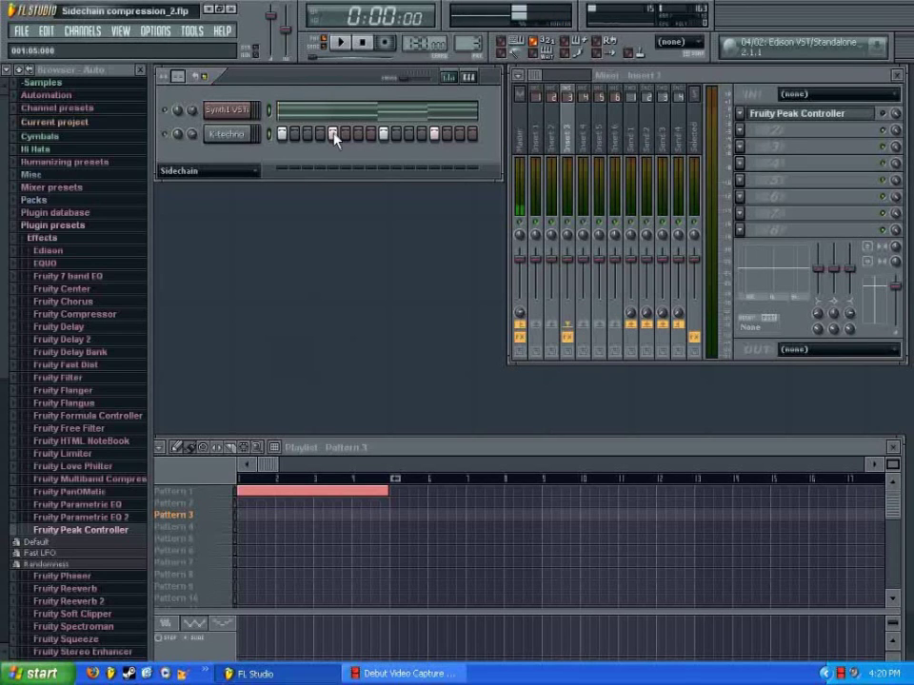
Step: Play and stop the current project twice to hear the existing mix
{"action": "left_click", "coordinate": [344, 45]}
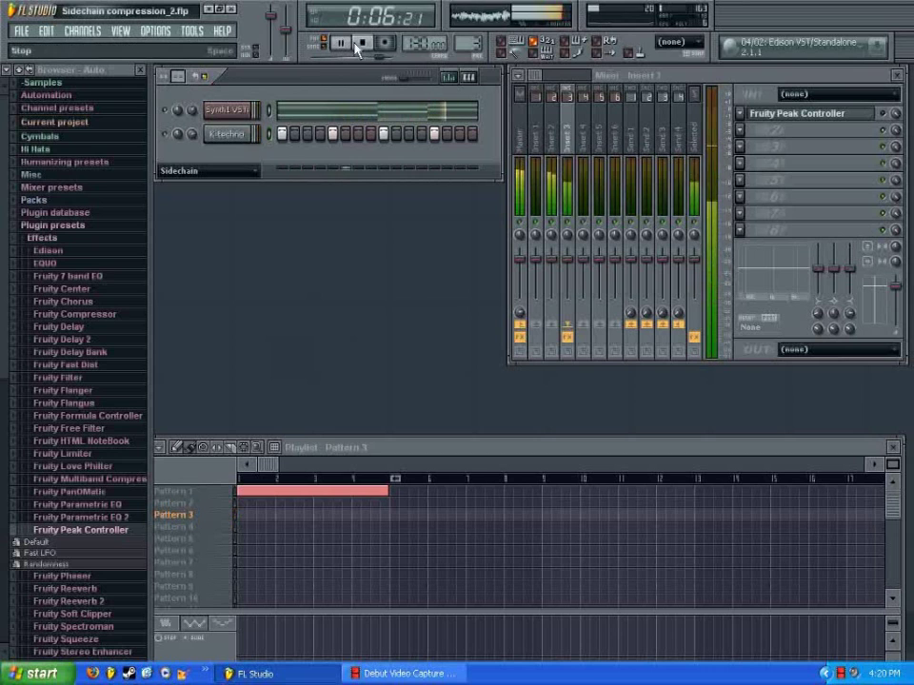
{"action": "left_click", "coordinate": [364, 49]}
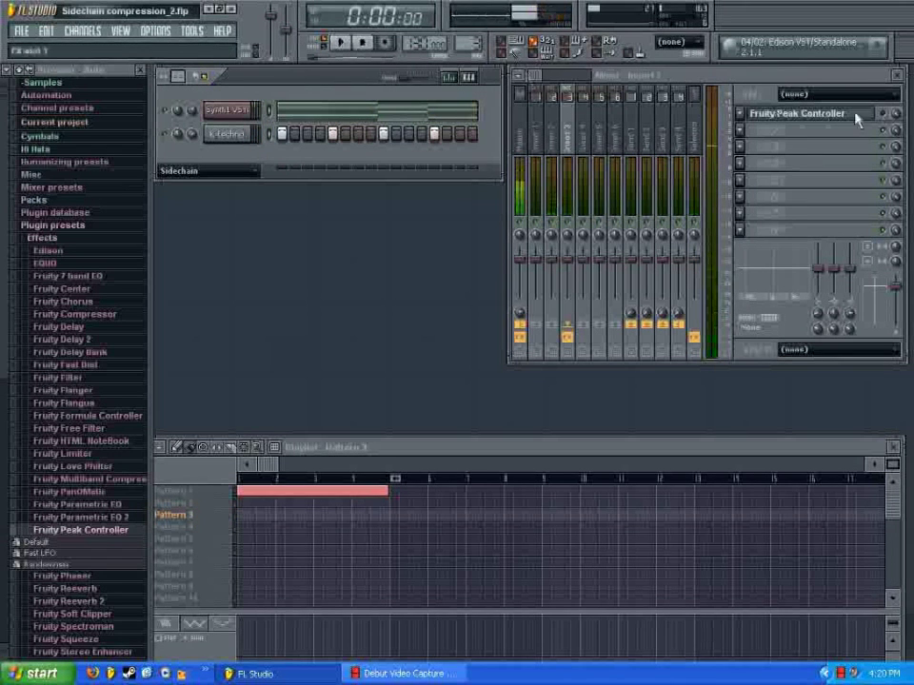
{"action": "left_click", "coordinate": [886, 114]}
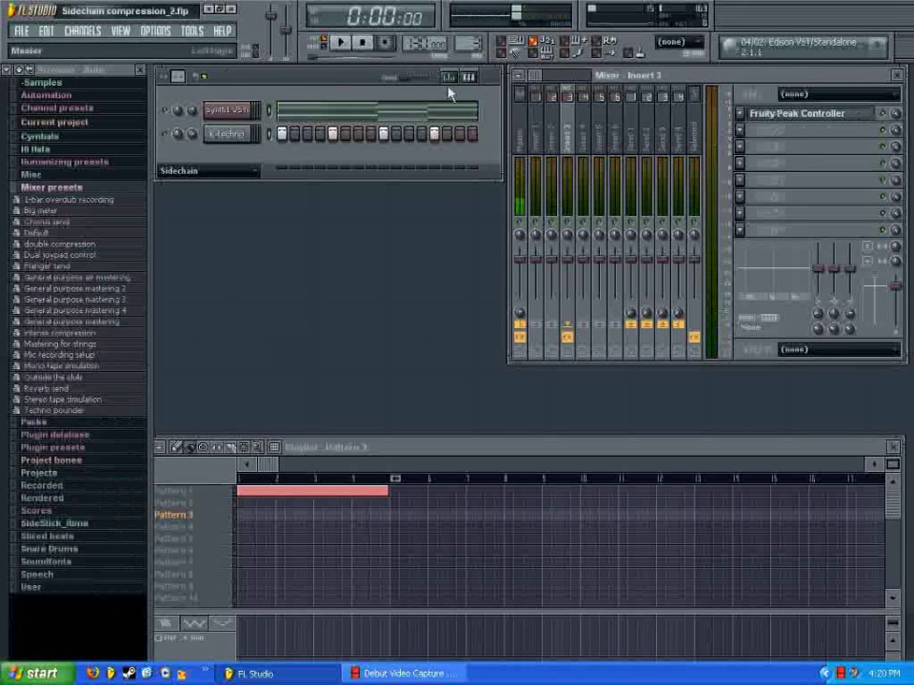
{"action": "left_click", "coordinate": [345, 43]}
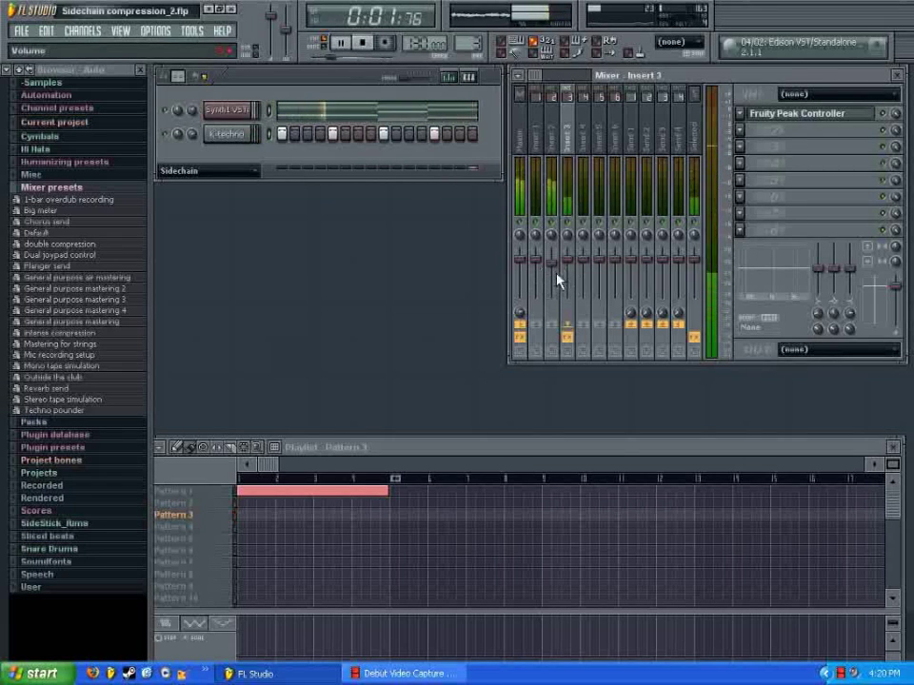
{"action": "left_click", "coordinate": [363, 45]}
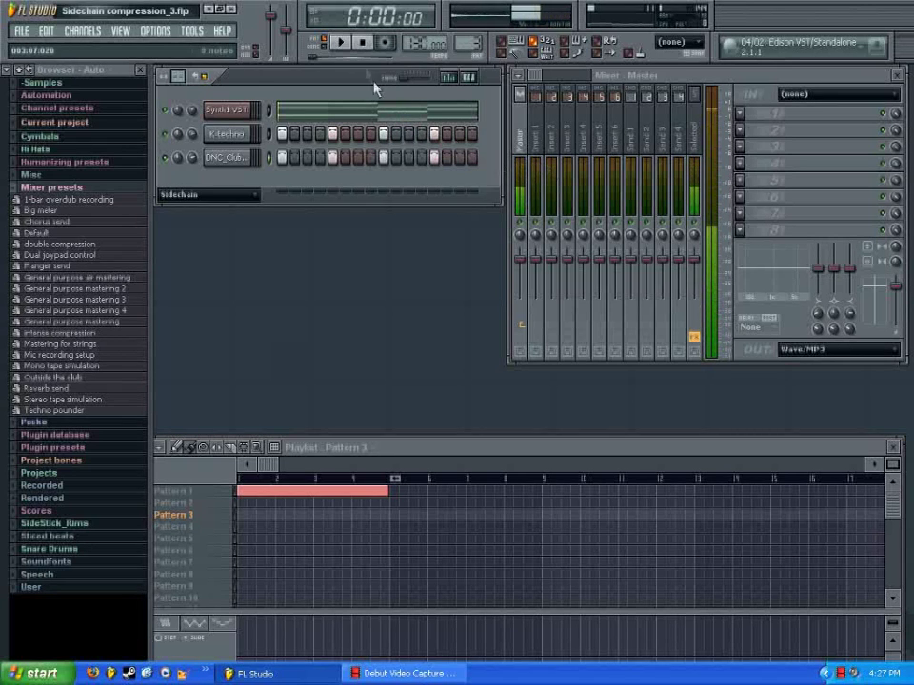
{"action": "left_click", "coordinate": [341, 44]}
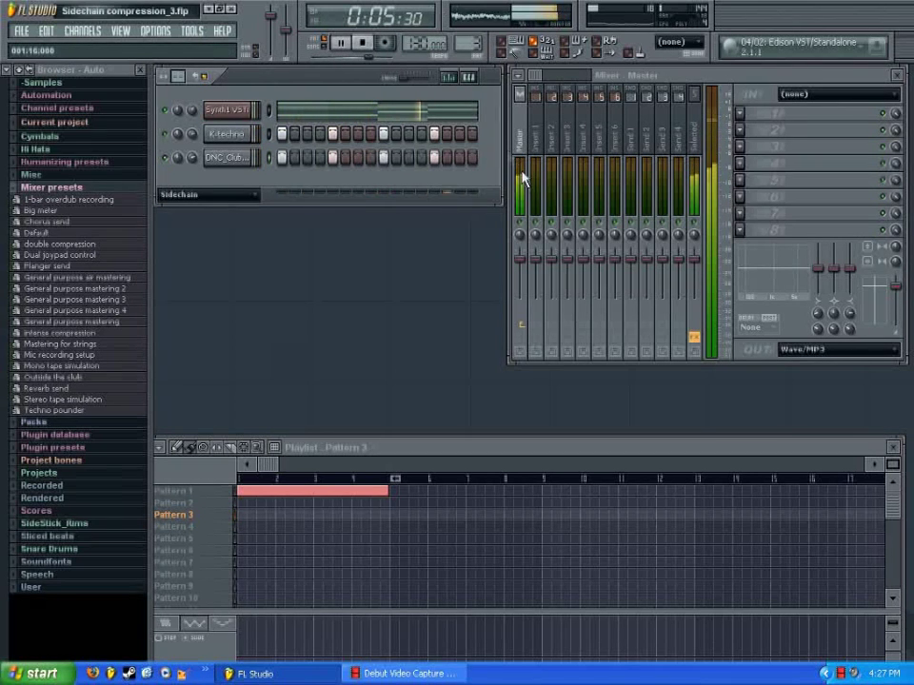
{"action": "left_click", "coordinate": [366, 46]}
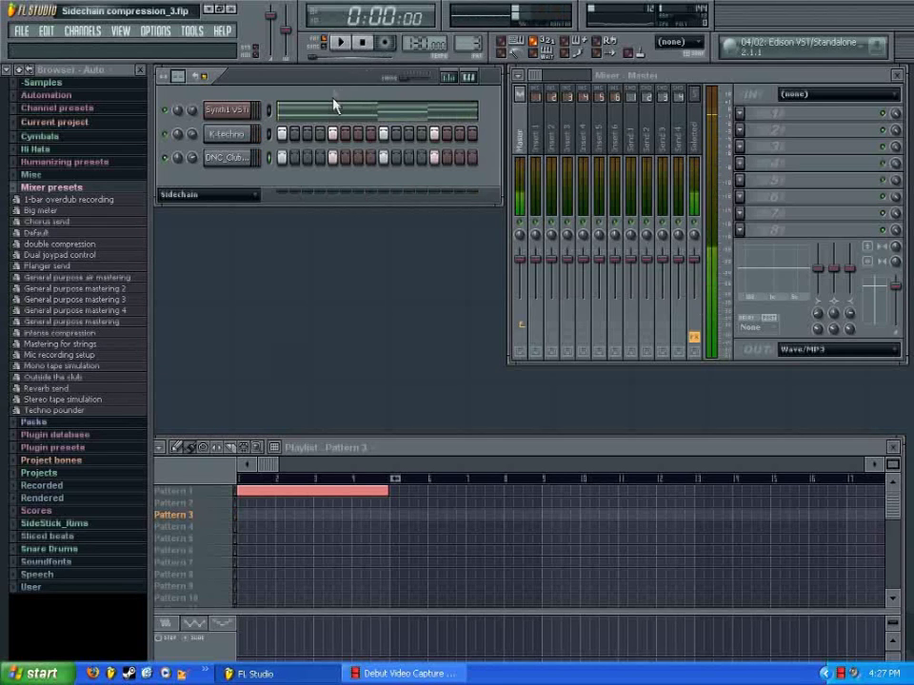
Step: Route Synth1 VSTi to mixer track 1, and K-techno and DNC_ClubKick to mixer track 2
{"action": "left_click", "coordinate": [235, 113]}
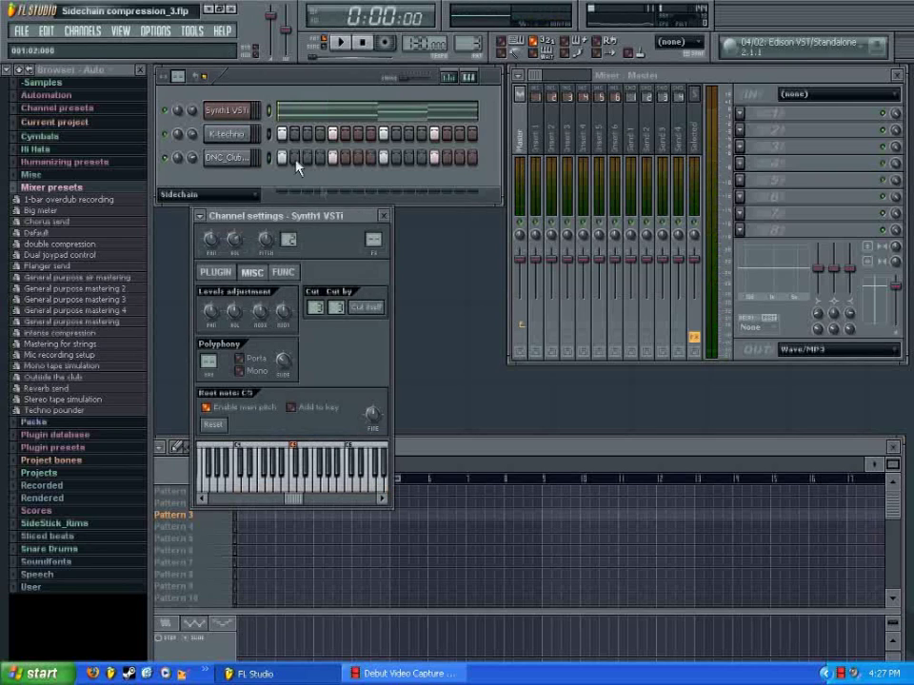
{"action": "scroll", "coordinate": [375, 242], "scroll_direction": "up", "scroll_amount": 1}
{"action": "left_click", "coordinate": [385, 221]}
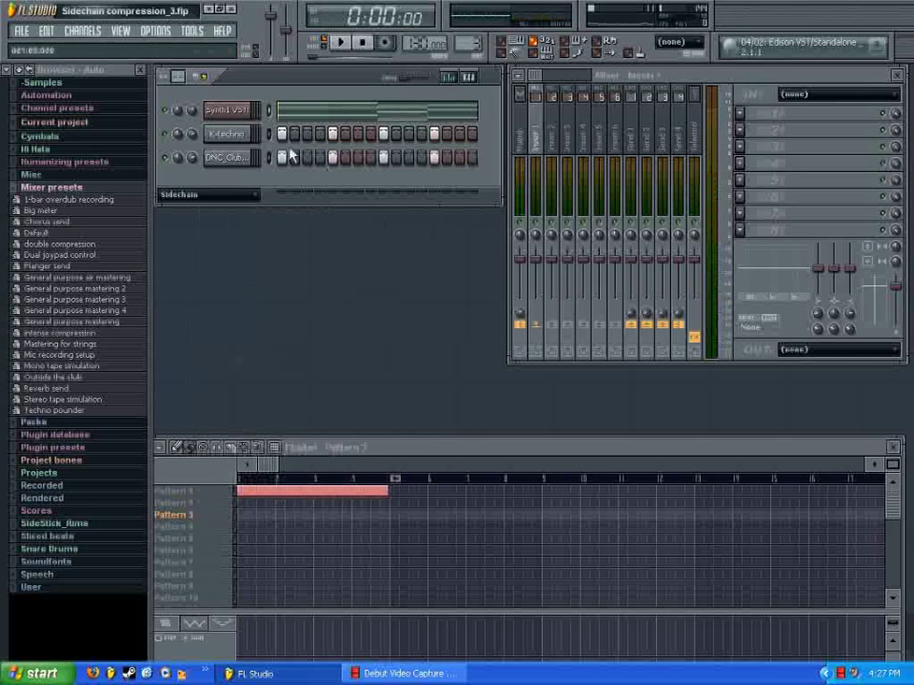
{"action": "left_click", "coordinate": [227, 134]}
{"action": "scroll", "coordinate": [374, 241], "scroll_direction": "up", "scroll_amount": 2}
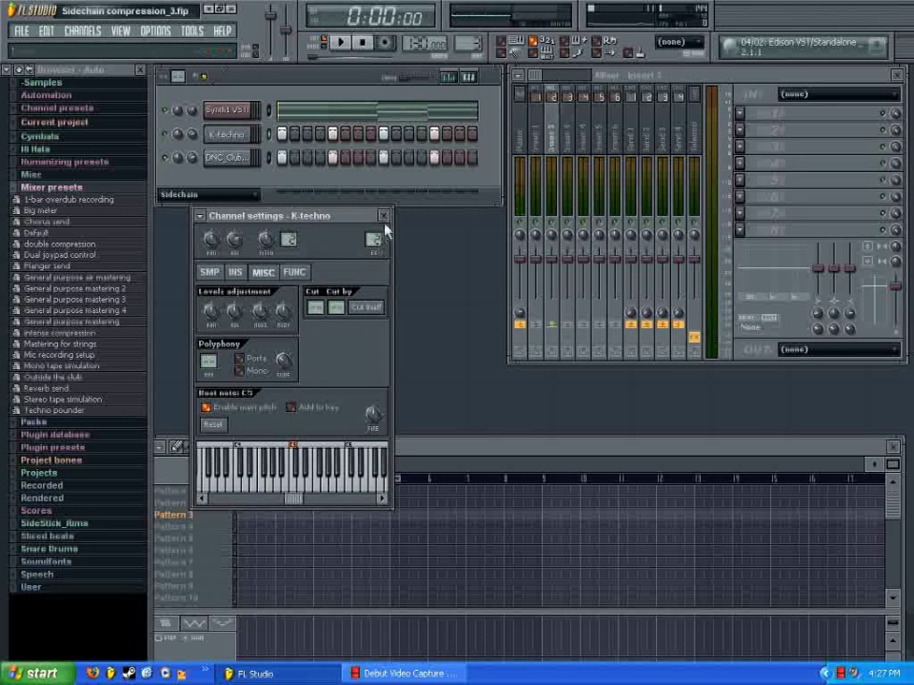
{"action": "left_click", "coordinate": [384, 216]}
{"action": "left_click", "coordinate": [245, 157]}
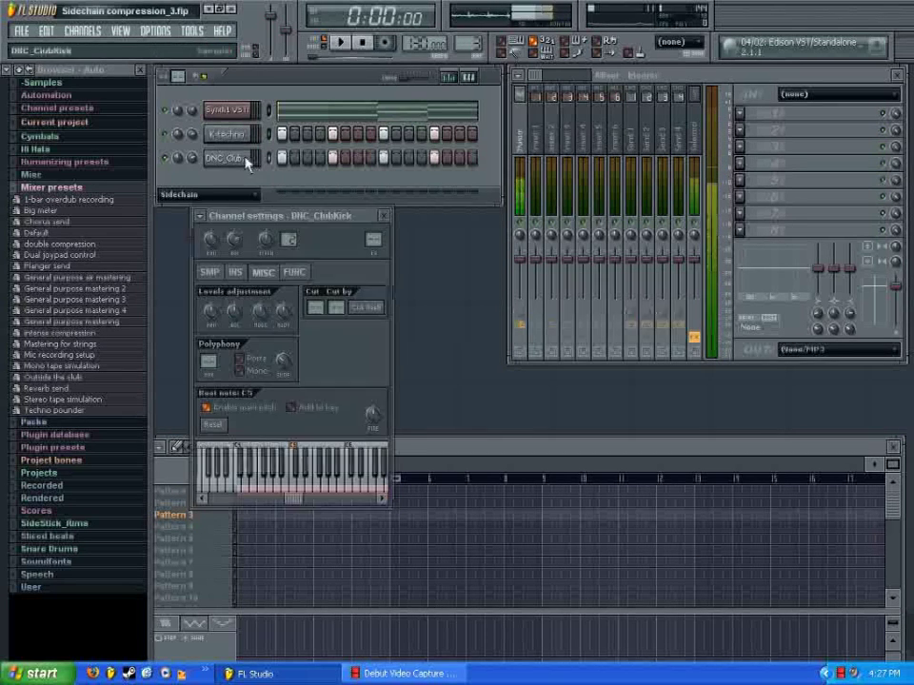
{"action": "scroll", "coordinate": [372, 241], "scroll_direction": "up", "scroll_amount": 2}
{"action": "left_click", "coordinate": [383, 216]}
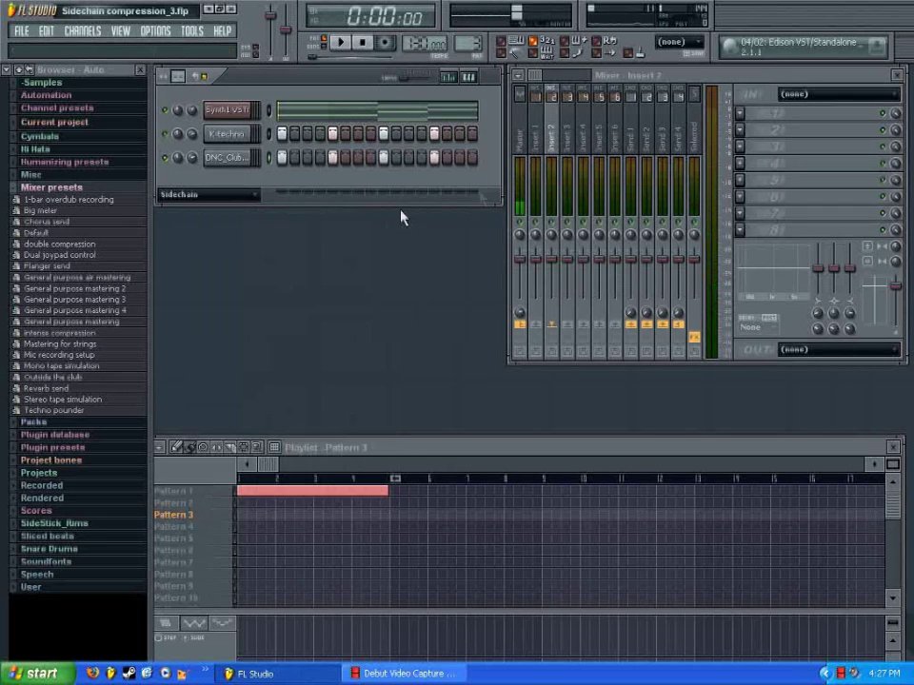
Step: Rename mixer Insert 1 to 'Pad' and Insert 2 to 'Kick'
{"action": "left_click", "coordinate": [540, 152]}
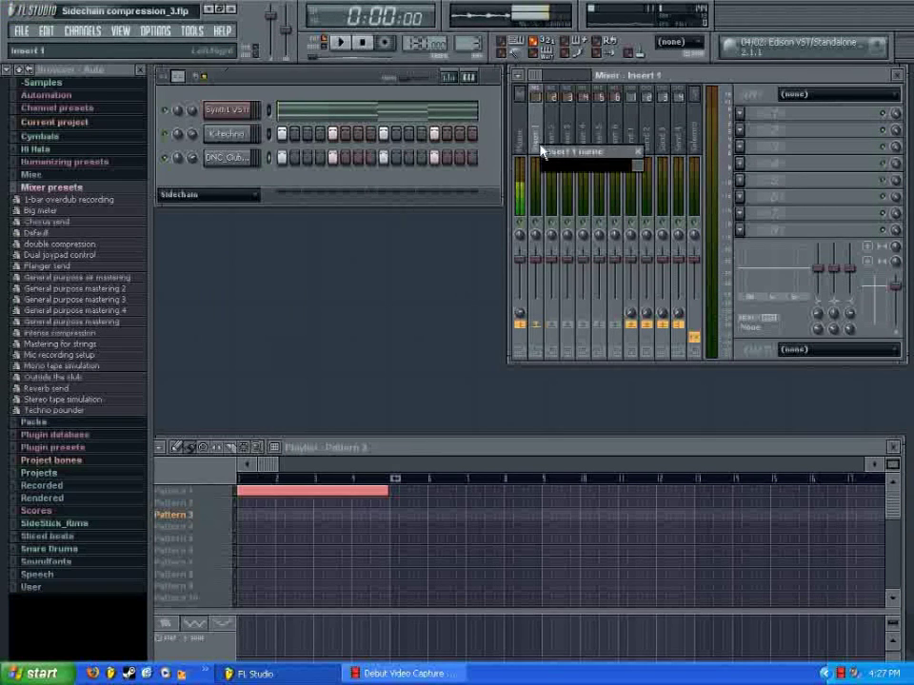
{"action": "type", "text": "Pad"}
{"action": "key", "text": "Return"}
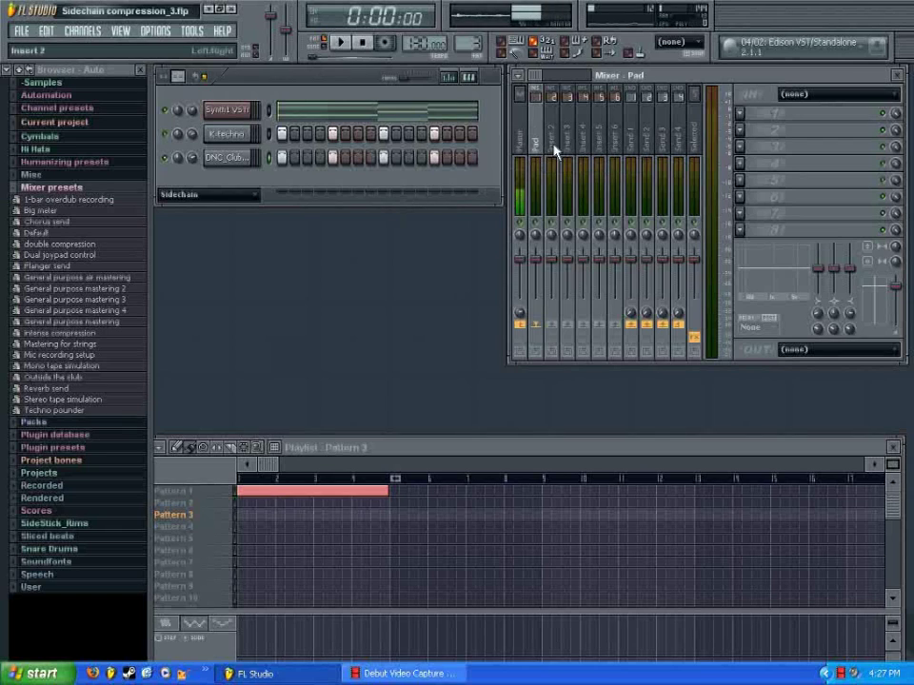
{"action": "left_click", "coordinate": [555, 152]}
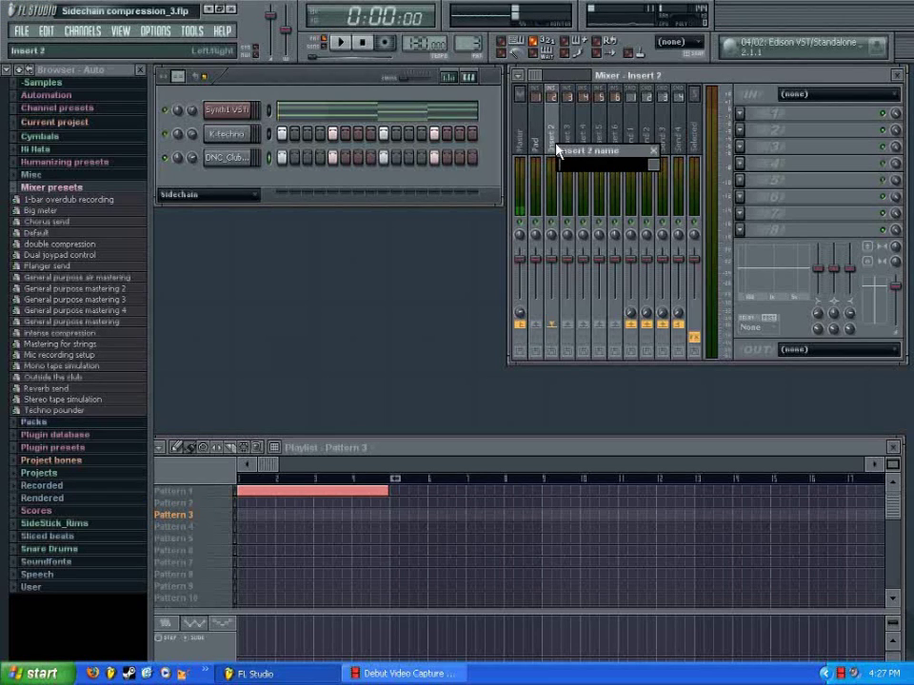
{"action": "type", "text": "Kick"}
{"action": "key", "text": "Return"}
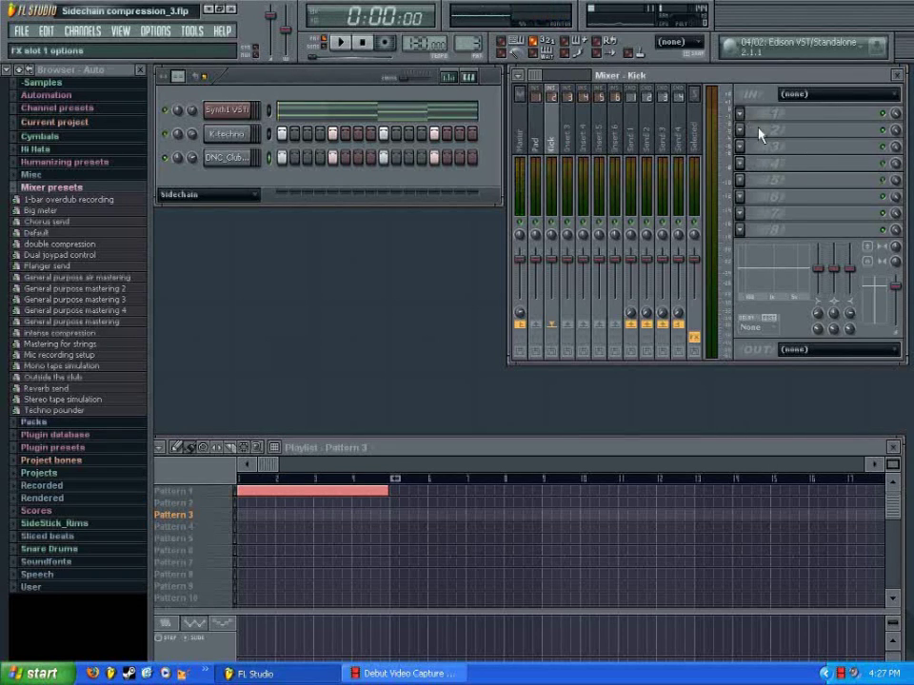
Step: Load Fruity Peak Controller into the Kick track's first effect slot
{"action": "left_click", "coordinate": [820, 134]}
{"action": "scroll", "coordinate": [485, 286], "scroll_direction": "down", "scroll_amount": 8}
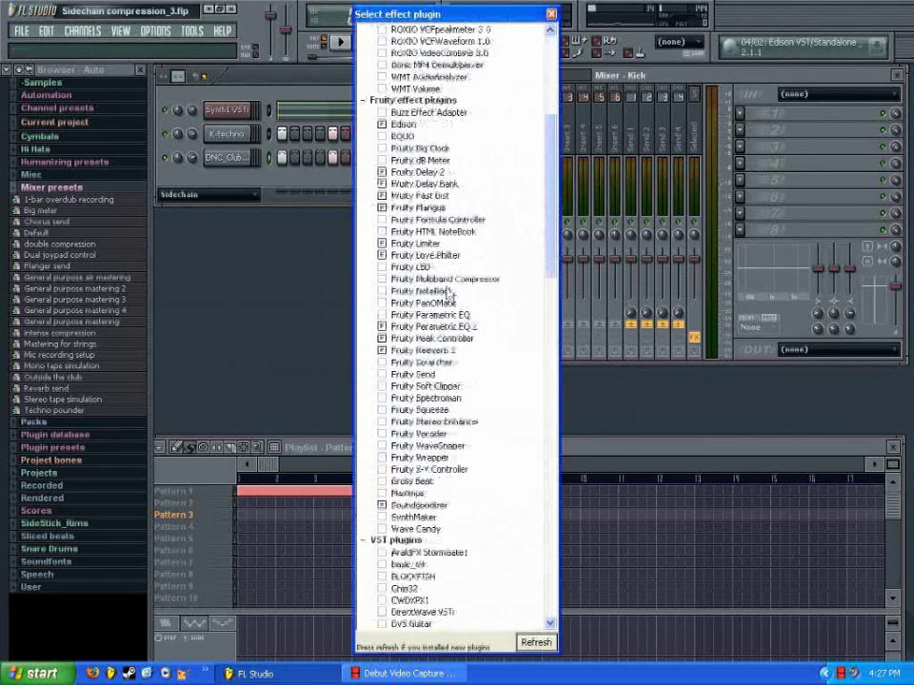
{"action": "double_click", "coordinate": [449, 339]}
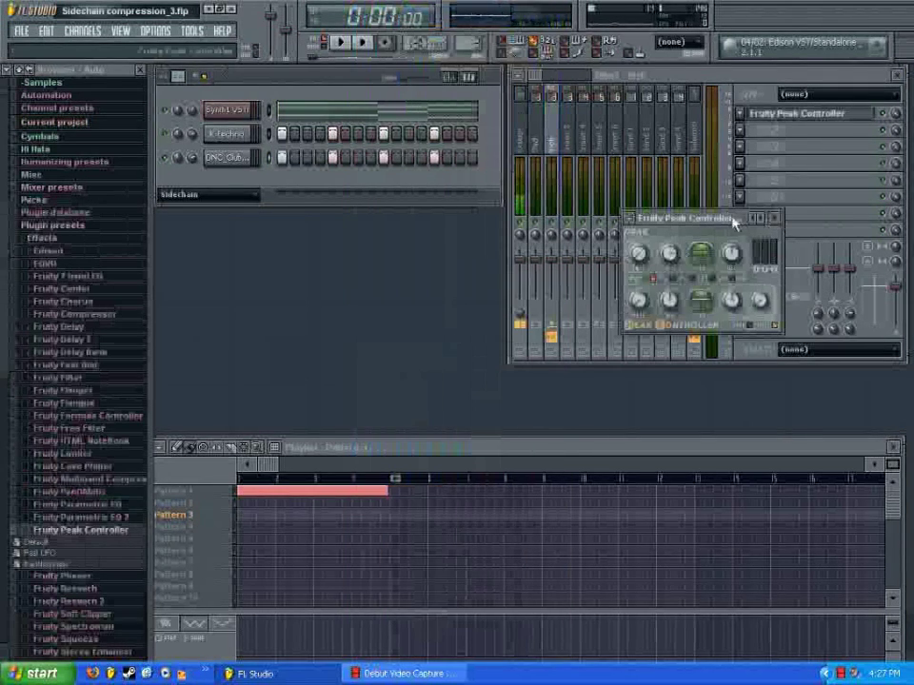
Step: Move the Peak Controller window off the mixer and audition the project, pausing at 0:05:05
{"action": "left_click_drag", "start_coordinate": [729, 219], "coordinate": [362, 245]}
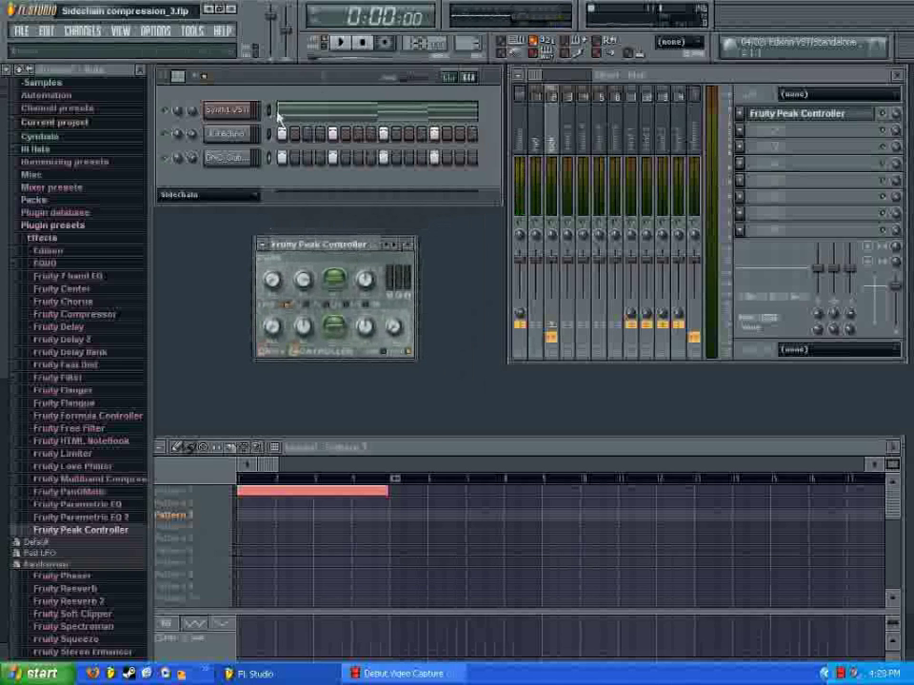
{"action": "left_click", "coordinate": [345, 48]}
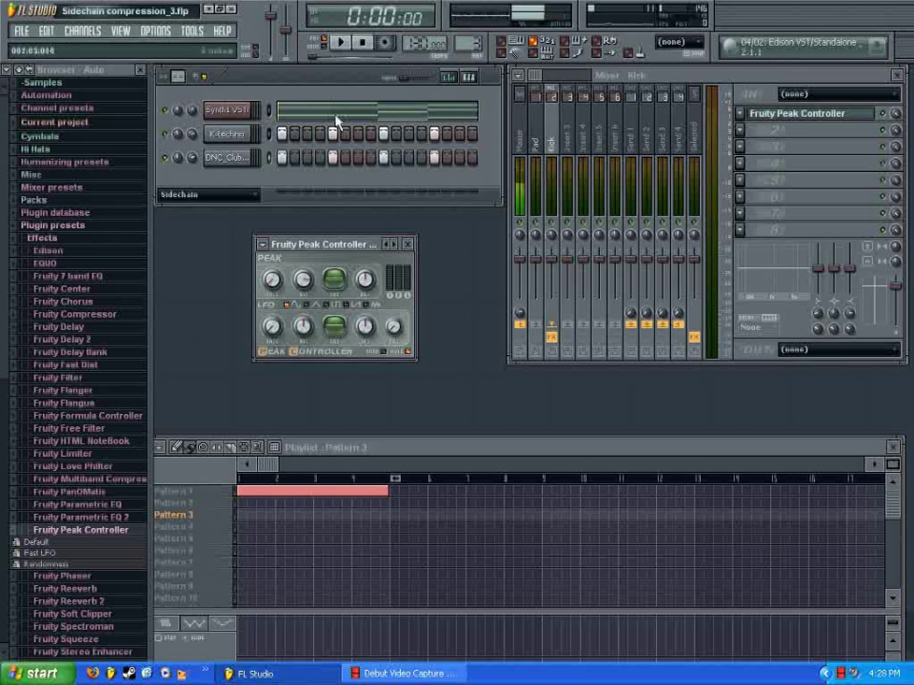
{"action": "left_click", "coordinate": [344, 48]}
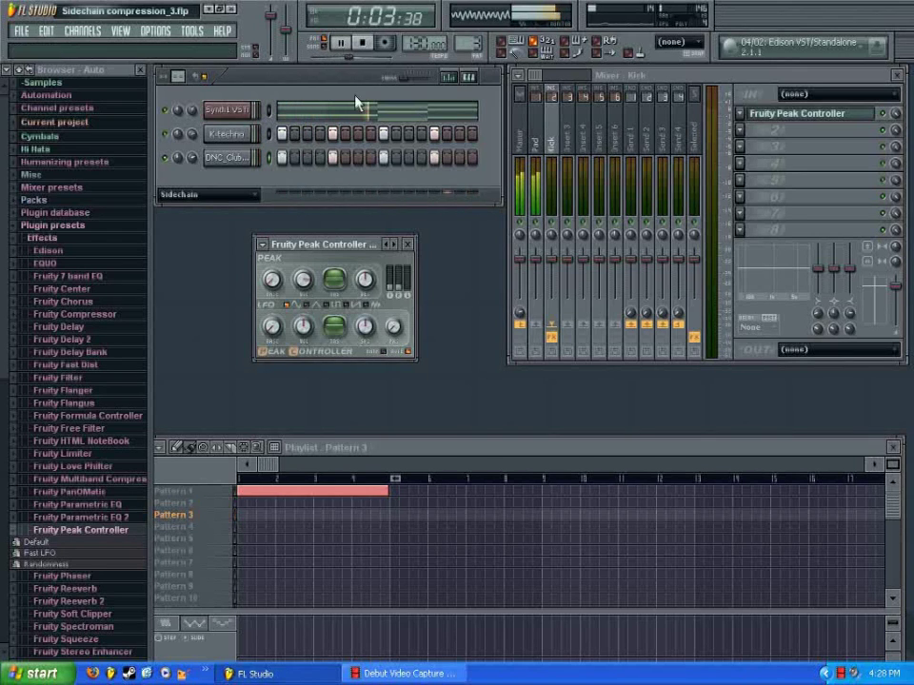
{"action": "left_click", "coordinate": [341, 43]}
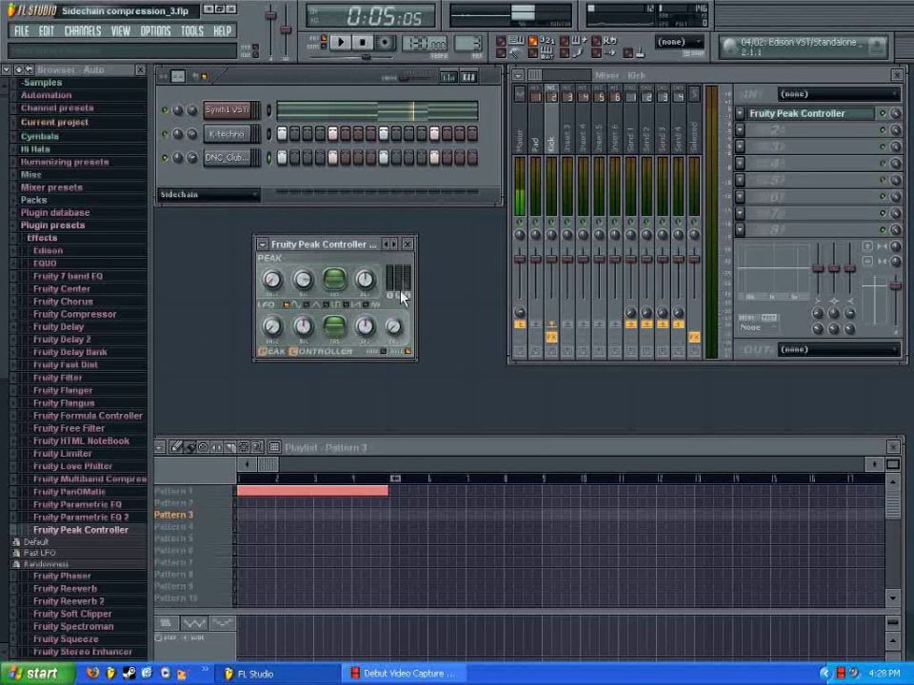
{"action": "left_click_drag", "start_coordinate": [357, 245], "coordinate": [376, 231]}
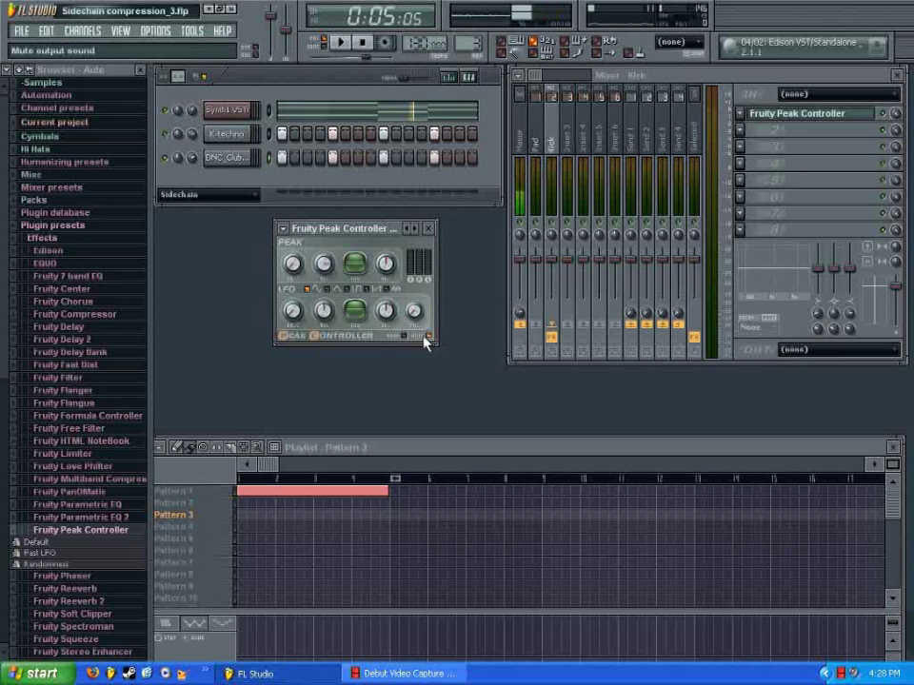
Step: Reposition the Peak Controller window and select the Pad insert in the mixer
{"action": "left_click_drag", "start_coordinate": [382, 228], "coordinate": [417, 238]}
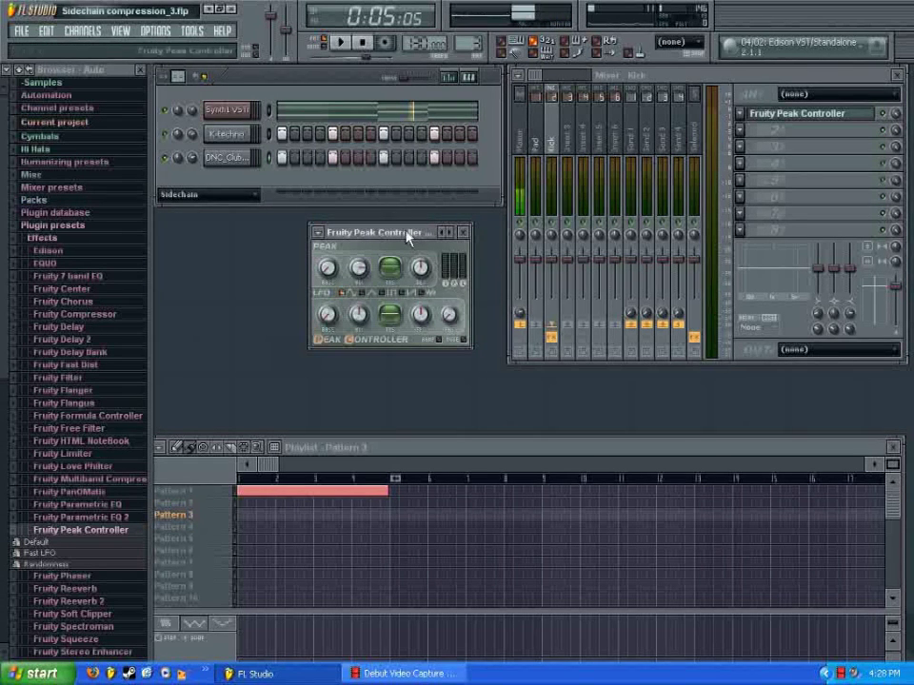
{"action": "left_click_drag", "start_coordinate": [407, 236], "coordinate": [423, 248]}
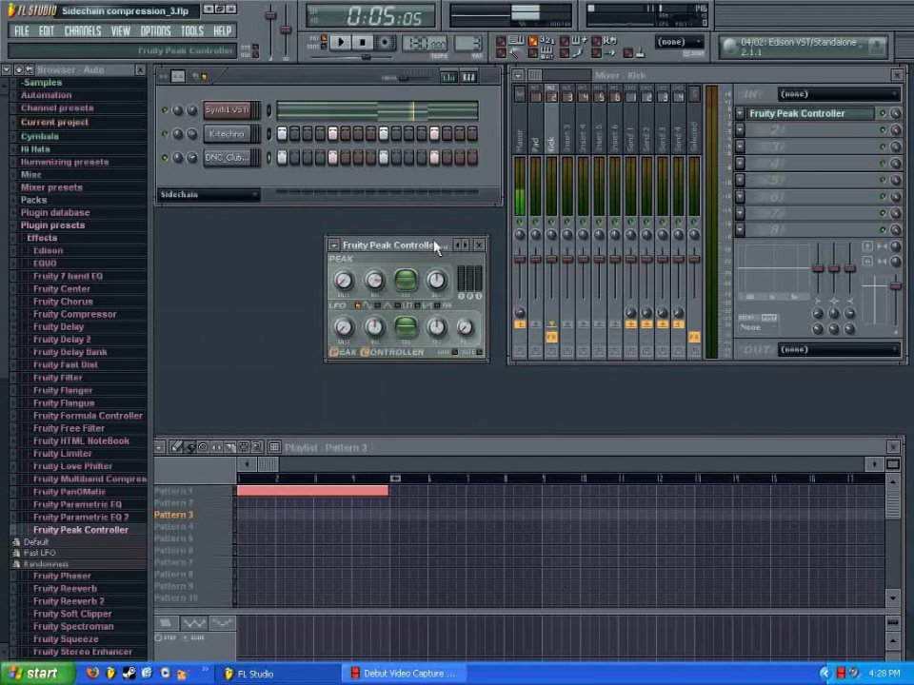
{"action": "left_click_drag", "start_coordinate": [435, 246], "coordinate": [388, 237]}
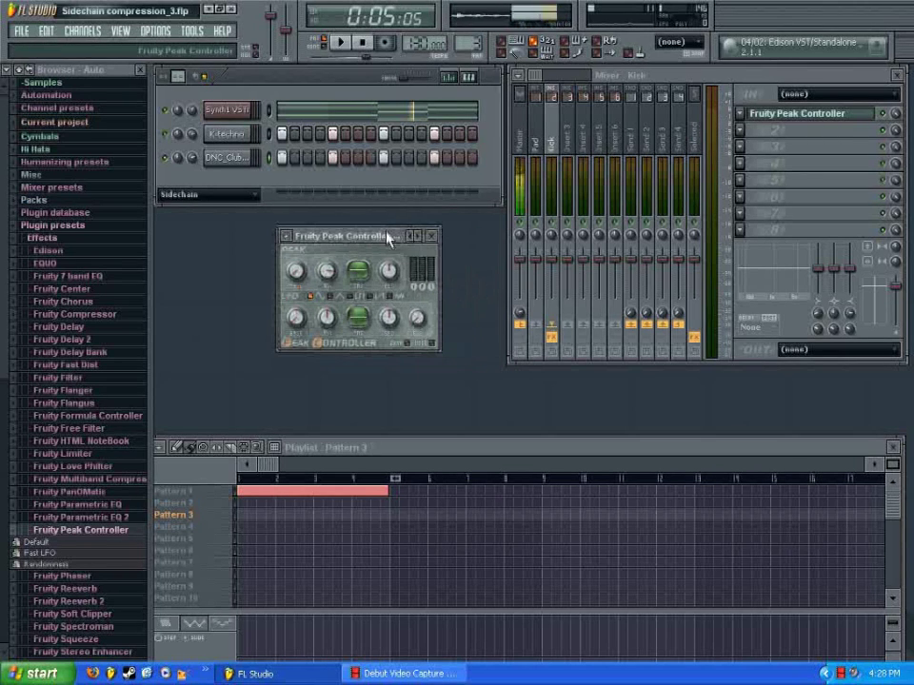
{"action": "left_click", "coordinate": [534, 142]}
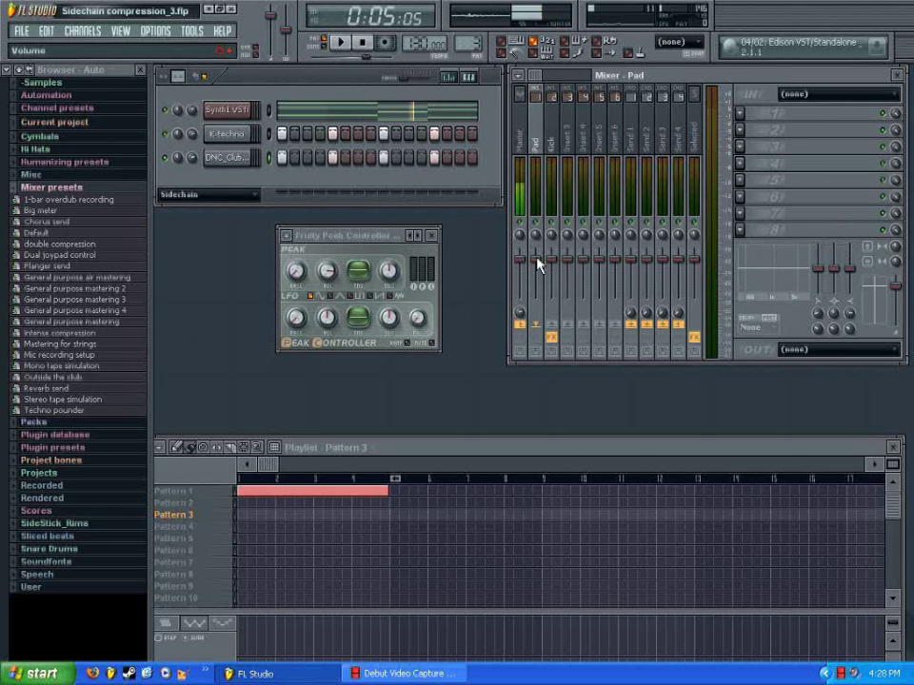
Step: Open Remote control settings for the Pad volume with Ctrl+J and move the dialog aside
{"action": "key", "text": "ctrl+j"}
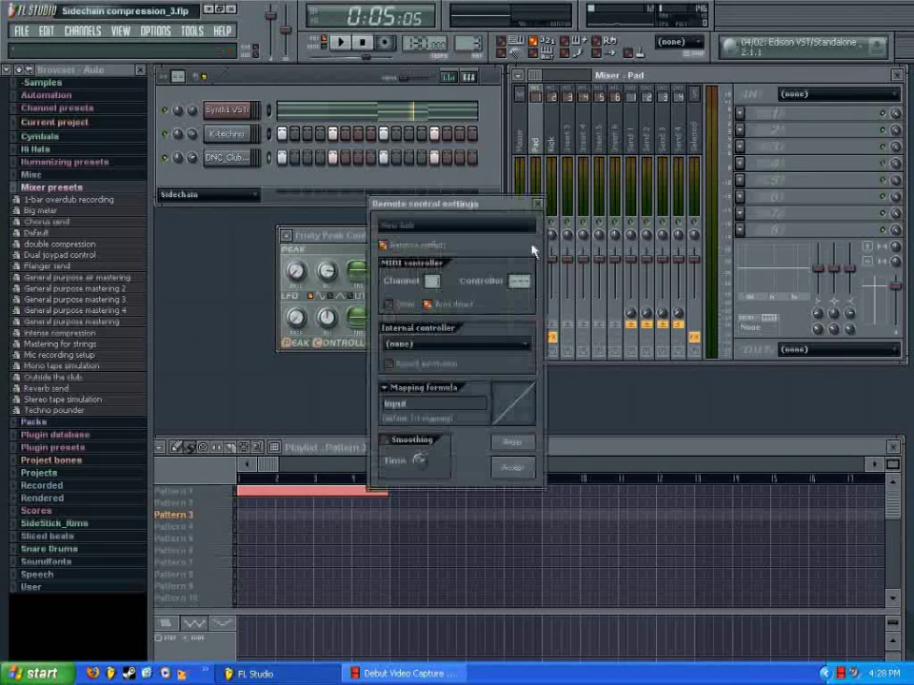
{"action": "left_click_drag", "start_coordinate": [453, 207], "coordinate": [436, 183]}
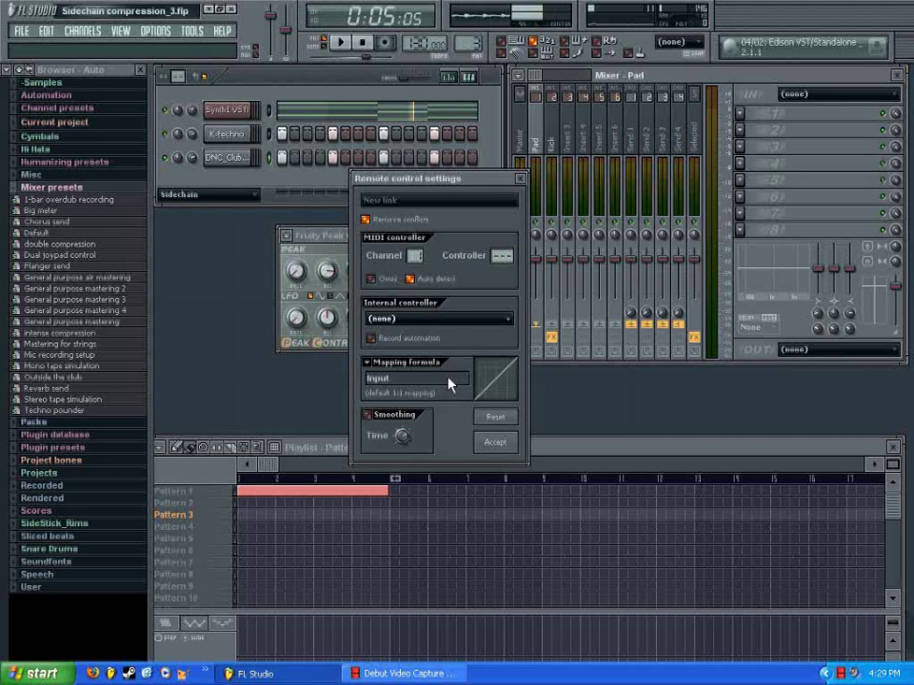
Step: Link the Pad volume to internal controller 'Peak ctrl (Kick) - Peak' and test with playback
{"action": "left_click", "coordinate": [418, 319]}
{"action": "left_click", "coordinate": [419, 335]}
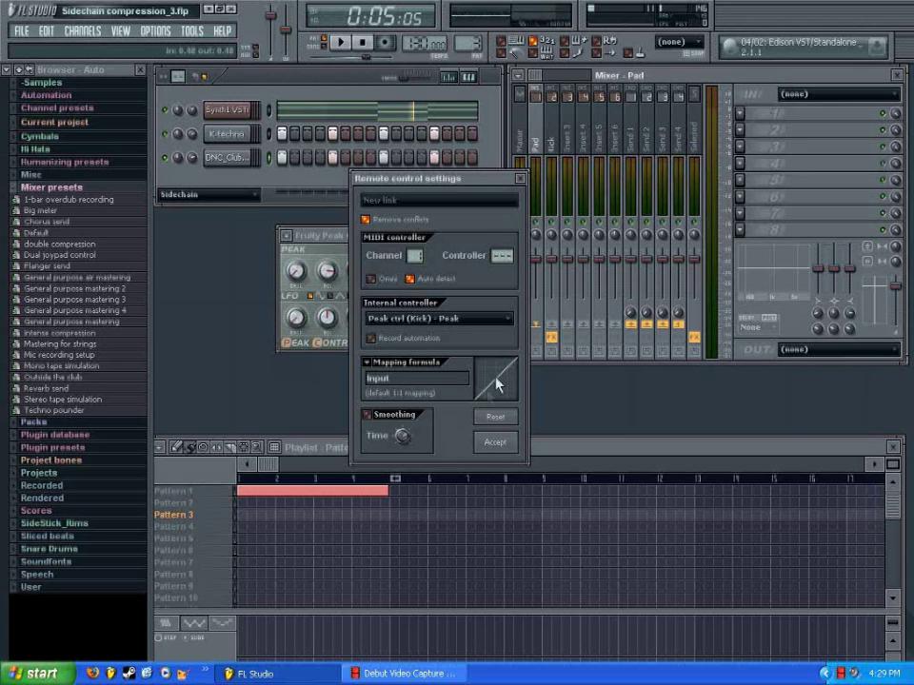
{"action": "left_click", "coordinate": [492, 448]}
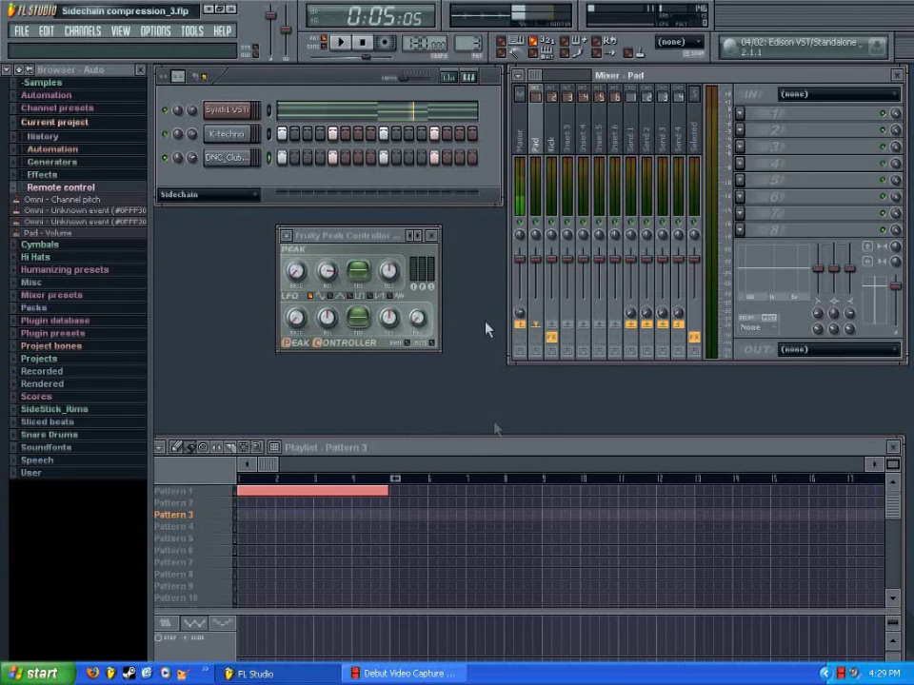
{"action": "left_click", "coordinate": [343, 42]}
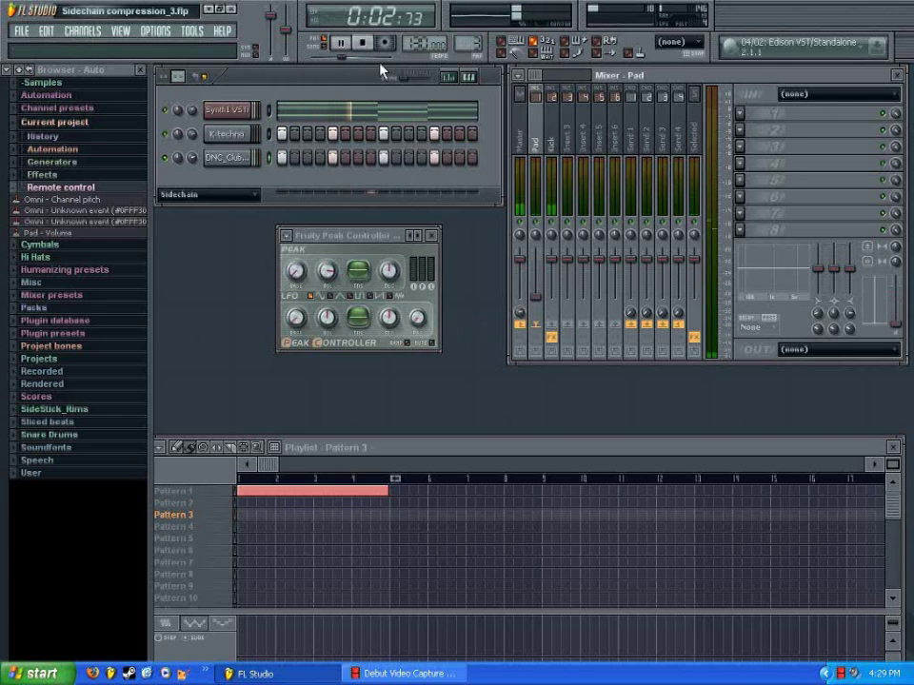
{"action": "left_click", "coordinate": [363, 43]}
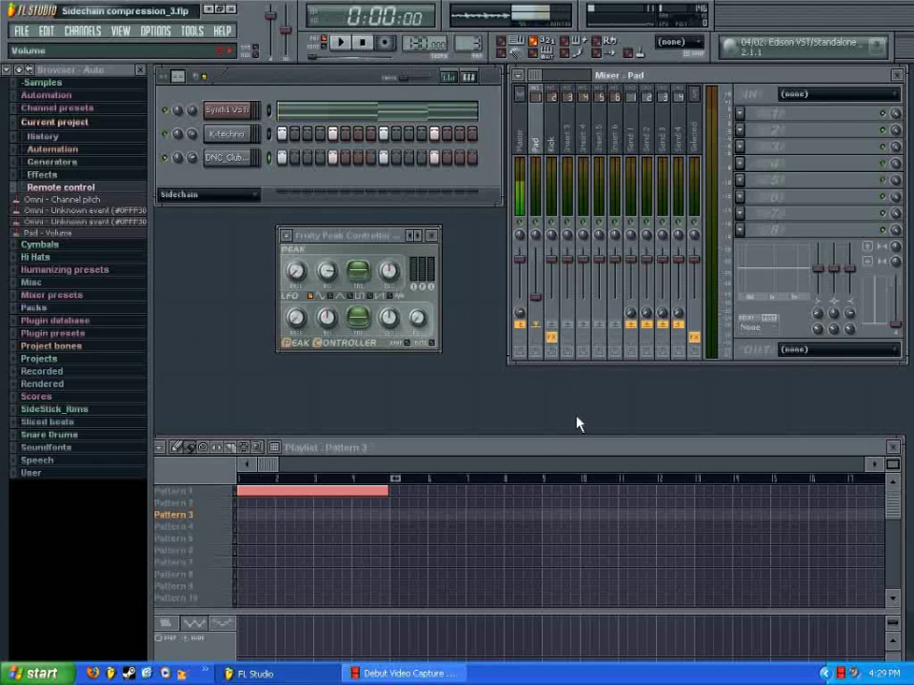
Step: Change the Pad volume link's mapping formula to 1-Input, then audition the ducking
{"action": "key", "text": "ctrl+j"}
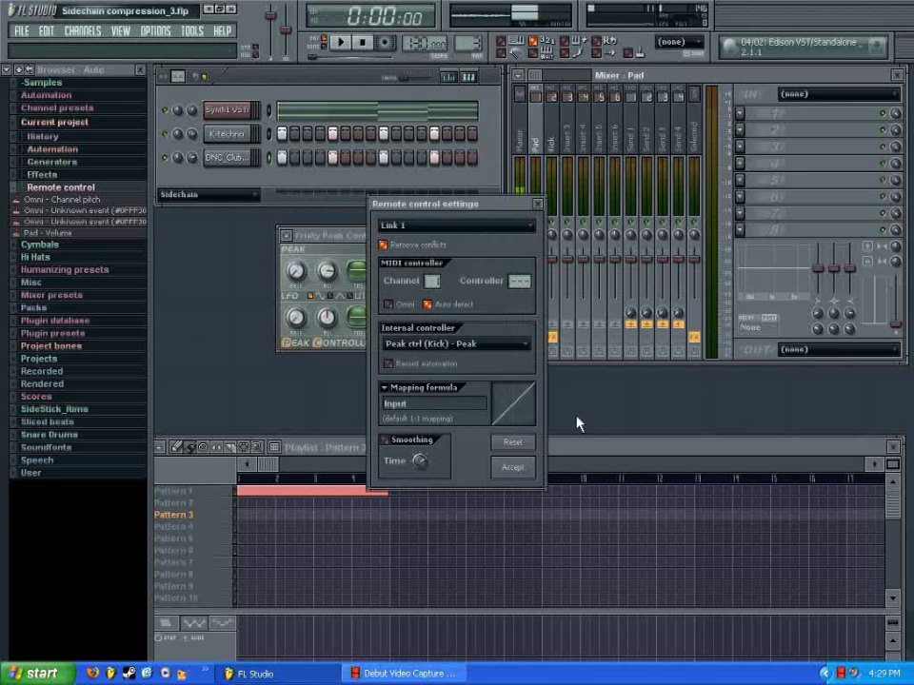
{"action": "left_click", "coordinate": [386, 404]}
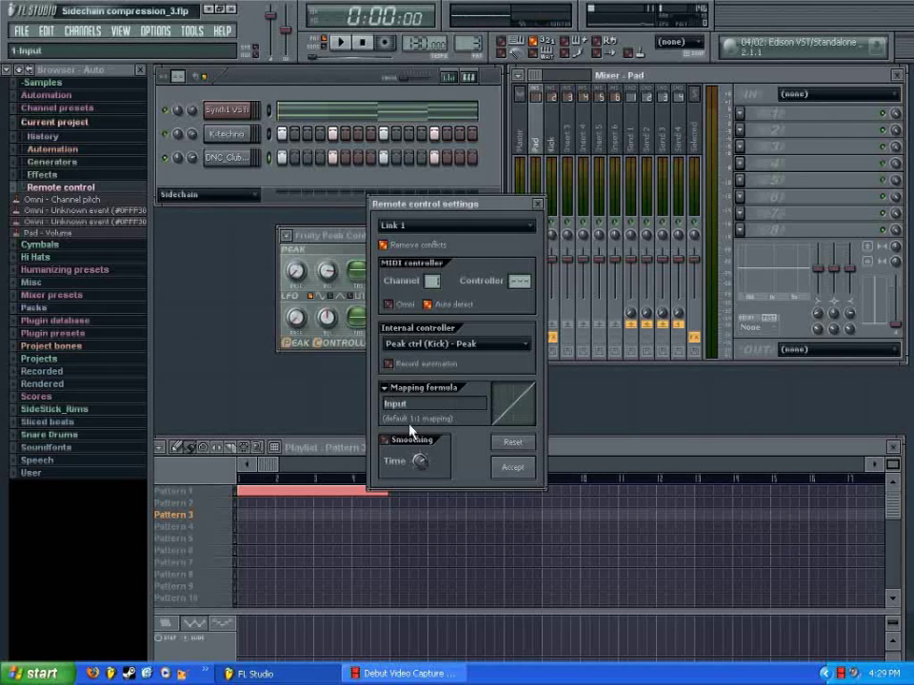
{"action": "type", "text": "1-"}
{"action": "key", "text": "Return"}
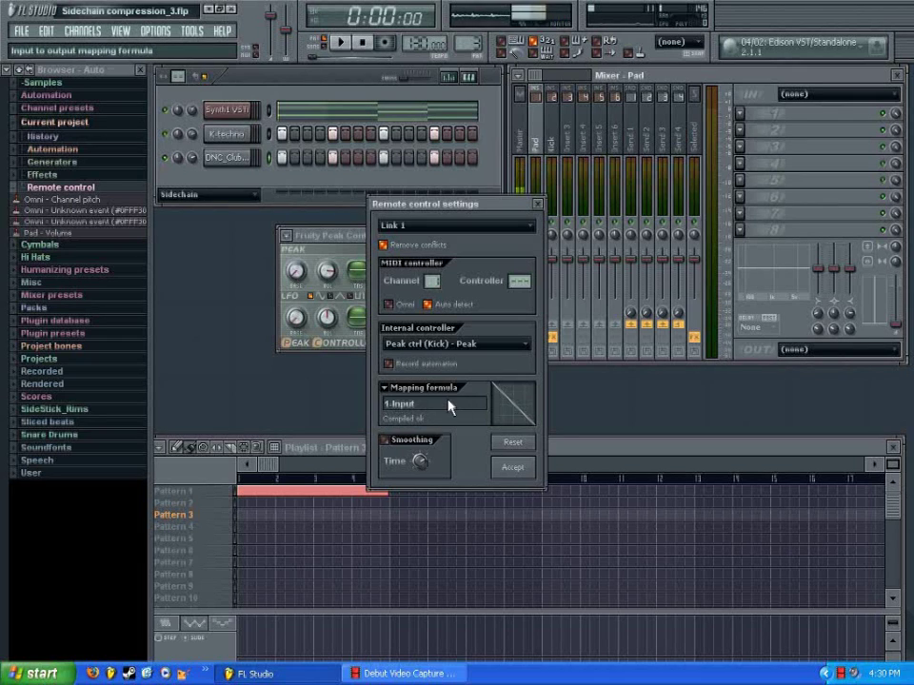
{"action": "left_click", "coordinate": [515, 468]}
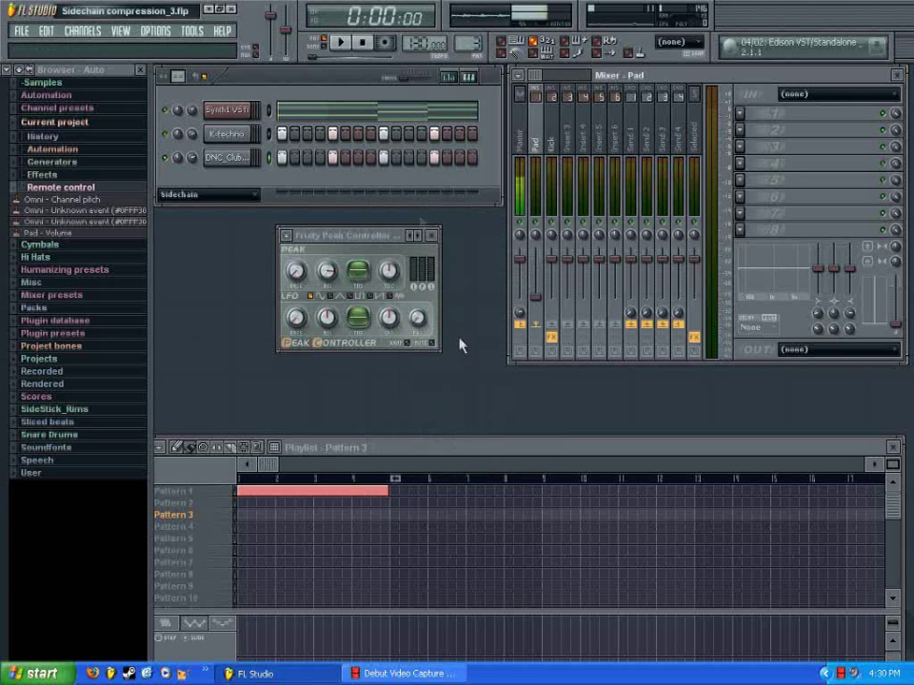
{"action": "left_click", "coordinate": [345, 45]}
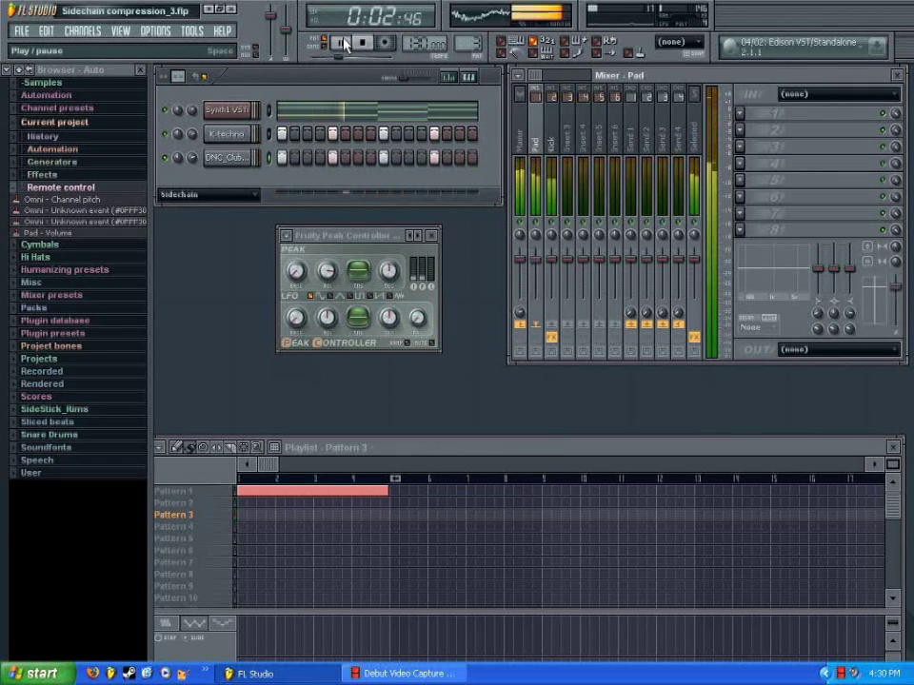
{"action": "left_click", "coordinate": [363, 44]}
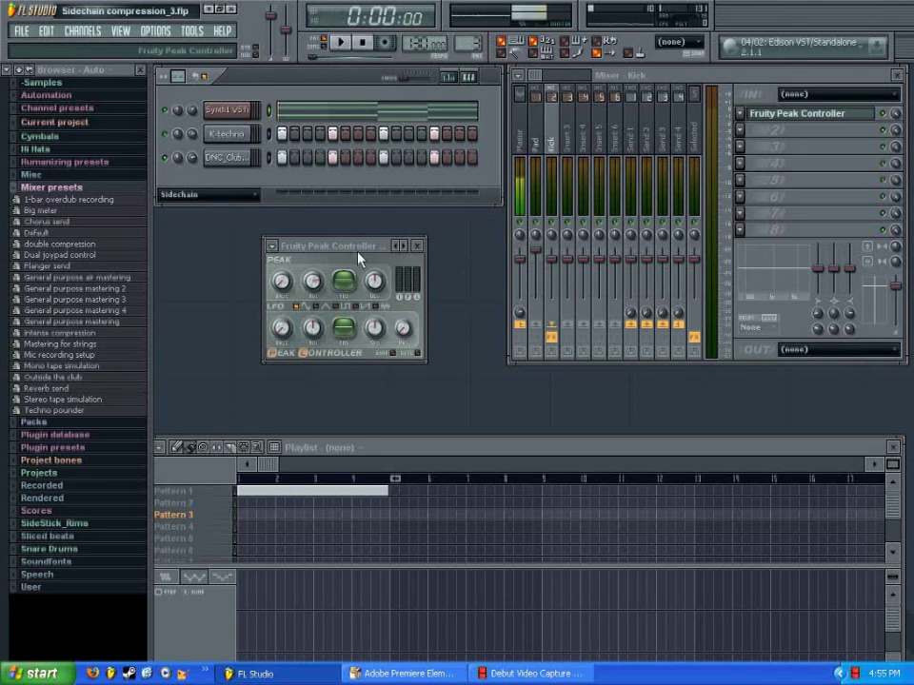
{"action": "mouse_move", "coordinate": [338, 250]}
{"action": "left_mouse_down"}
{"action": "mouse_move", "coordinate": [347, 257]}
{"action": "mouse_move", "coordinate": [333, 250]}
{"action": "left_mouse_up"}
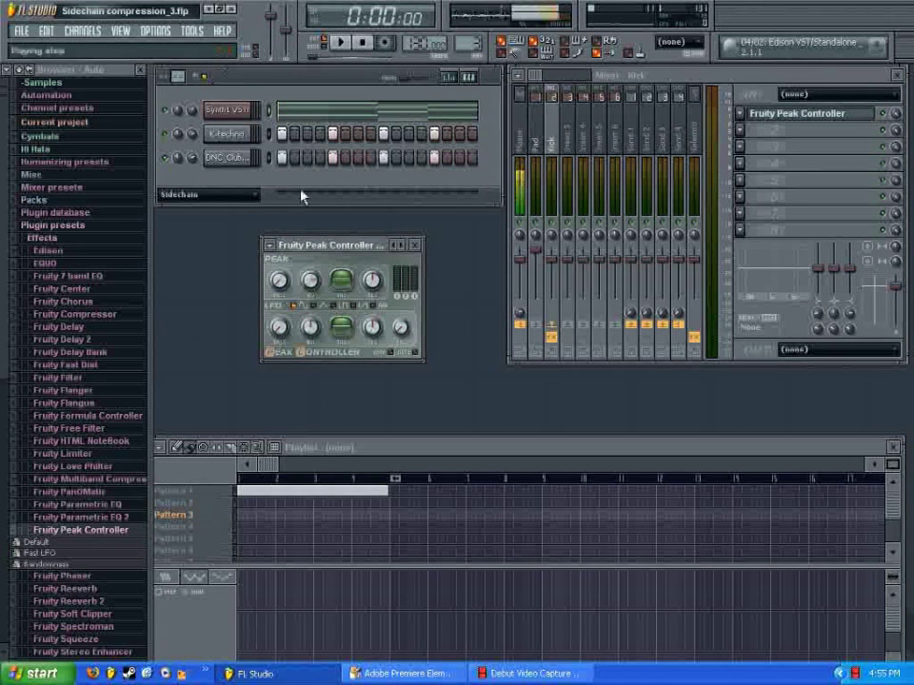
{"action": "left_click", "coordinate": [542, 231]}
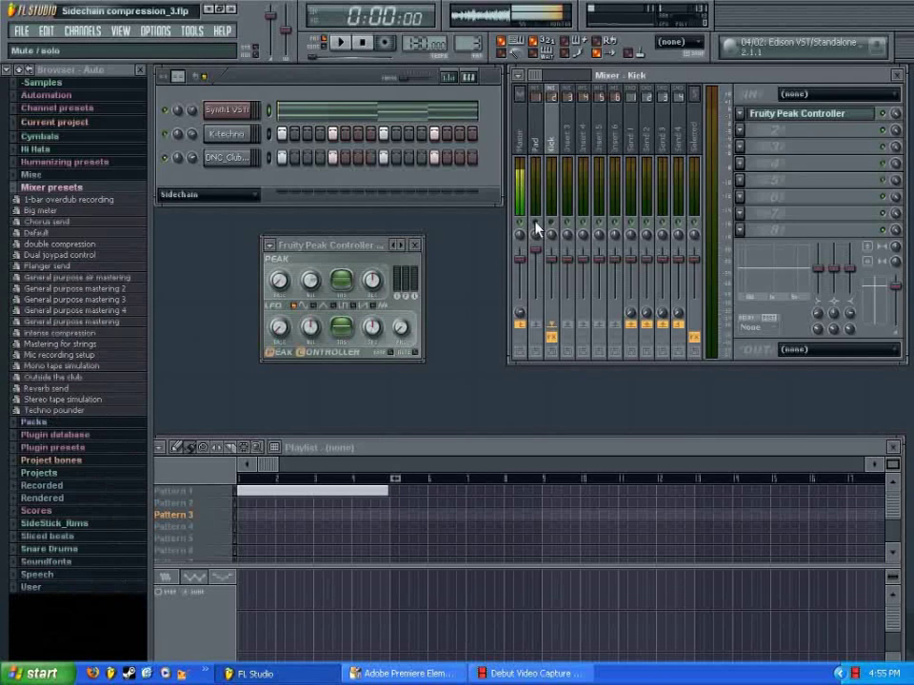
{"action": "left_click", "coordinate": [340, 42]}
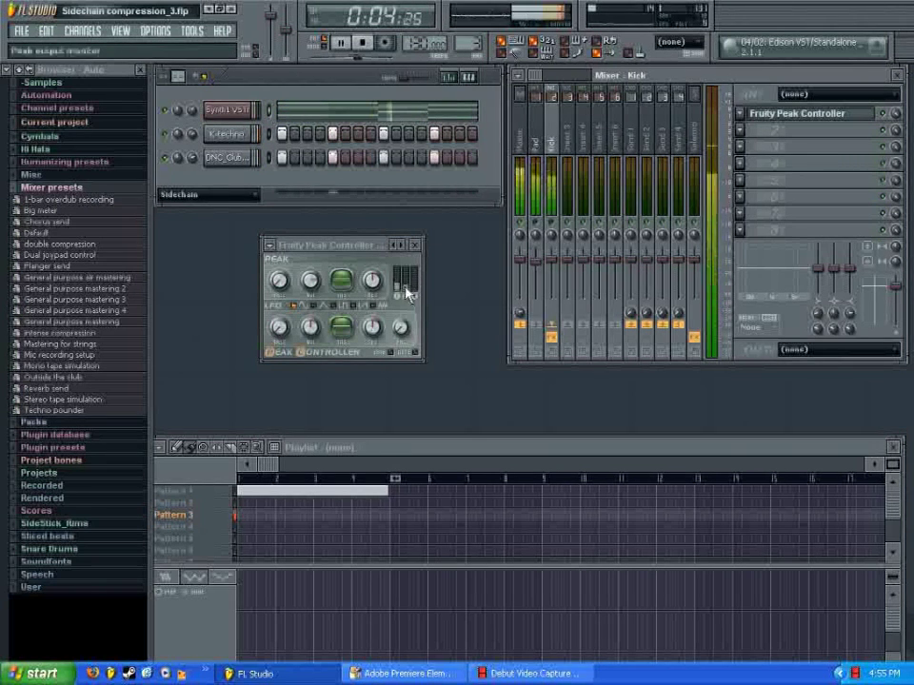
{"action": "left_click", "coordinate": [311, 281]}
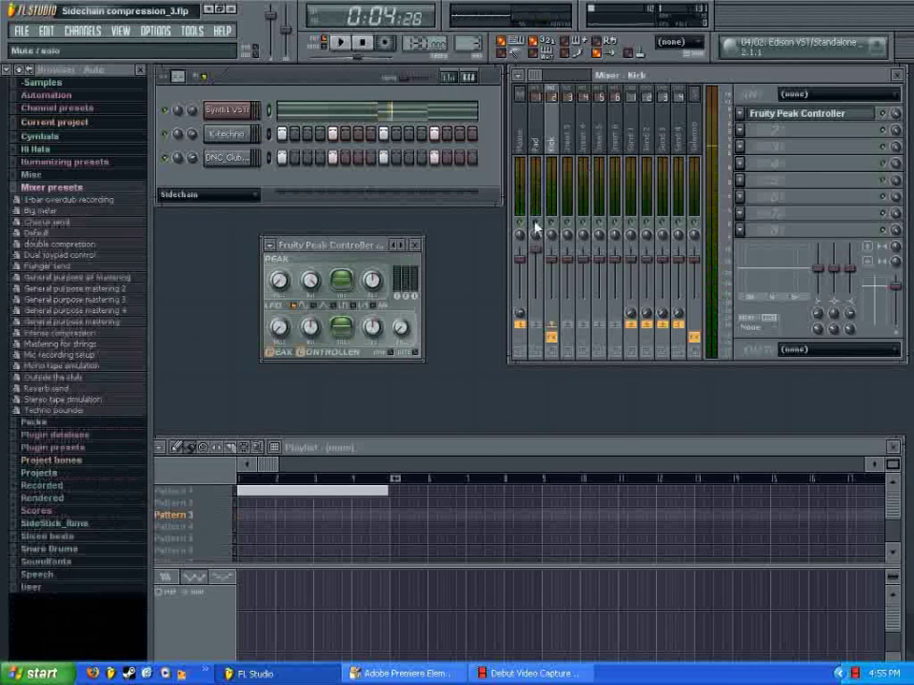
{"action": "left_click", "coordinate": [339, 43]}
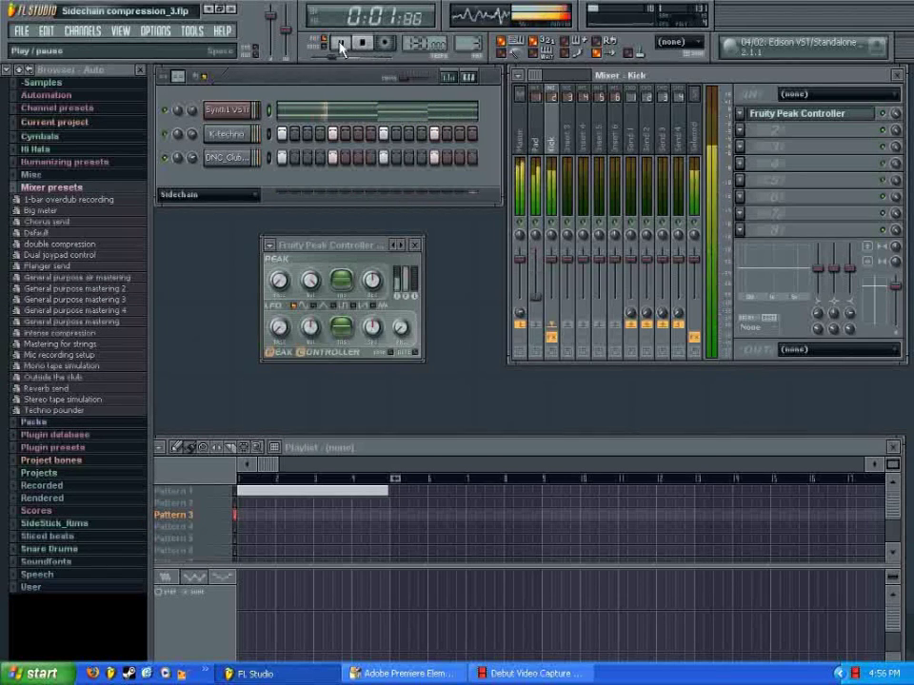
{"action": "left_click", "coordinate": [362, 44]}
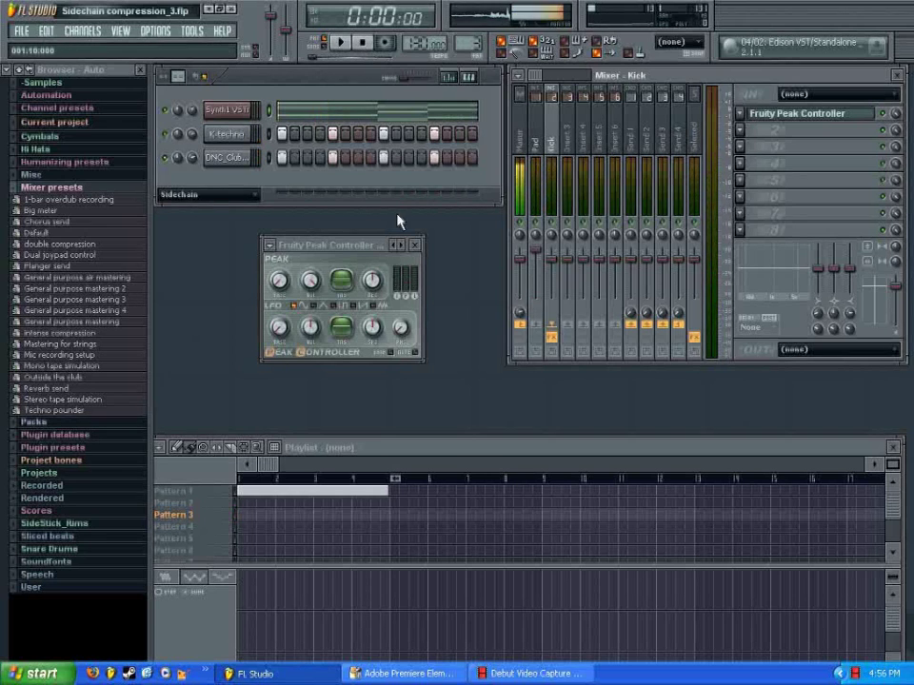
Step: Nudge the Peak Controller window and set its PEAK Base knob to 33%
{"action": "key", "text": "space"}
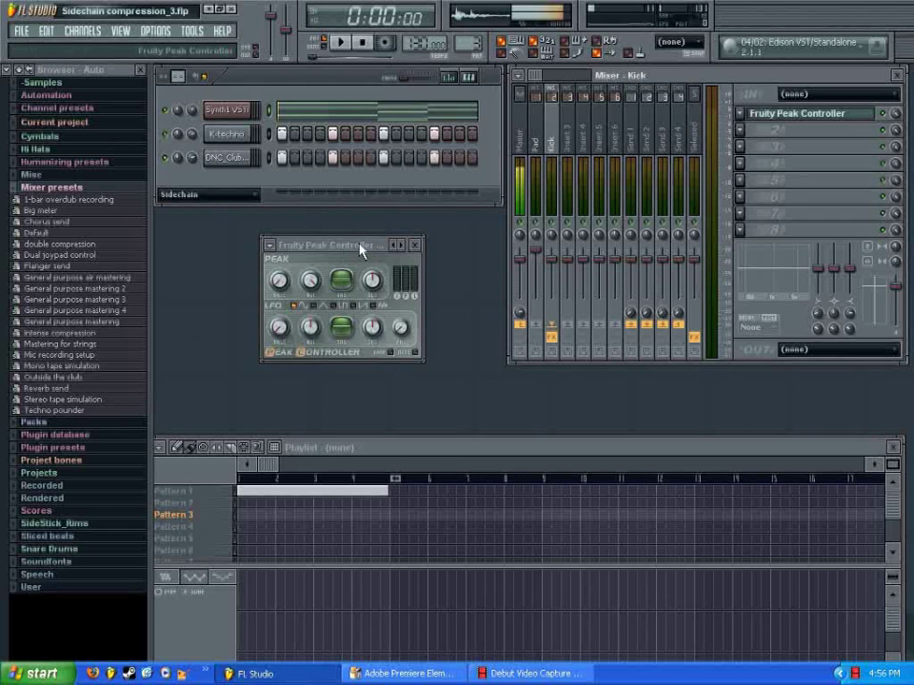
{"action": "mouse_move", "coordinate": [360, 250]}
{"action": "left_mouse_down"}
{"action": "mouse_move", "coordinate": [394, 237]}
{"action": "mouse_move", "coordinate": [368, 248]}
{"action": "left_mouse_up"}
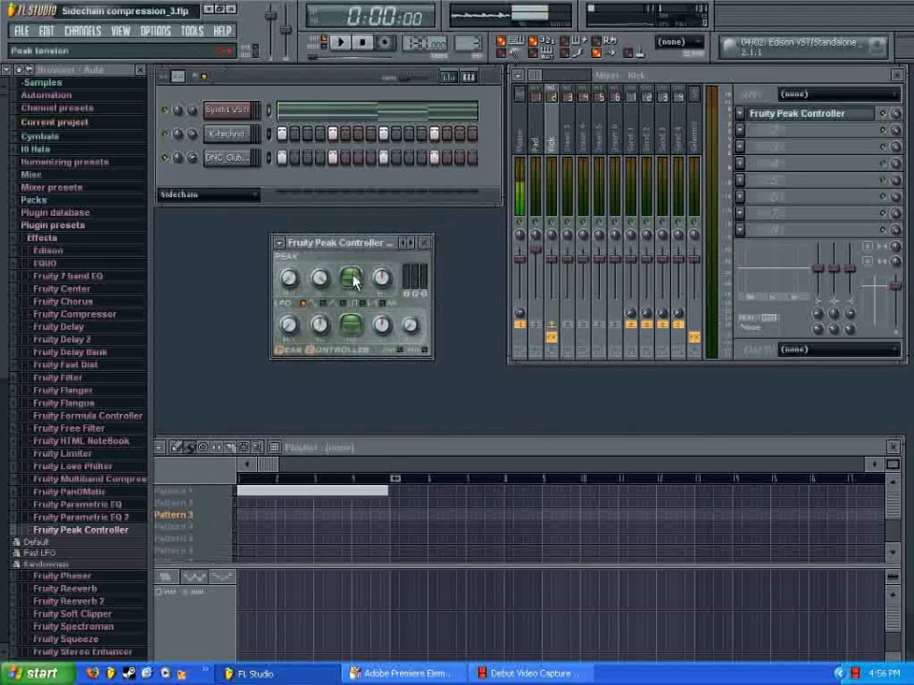
{"action": "left_click", "coordinate": [289, 281]}
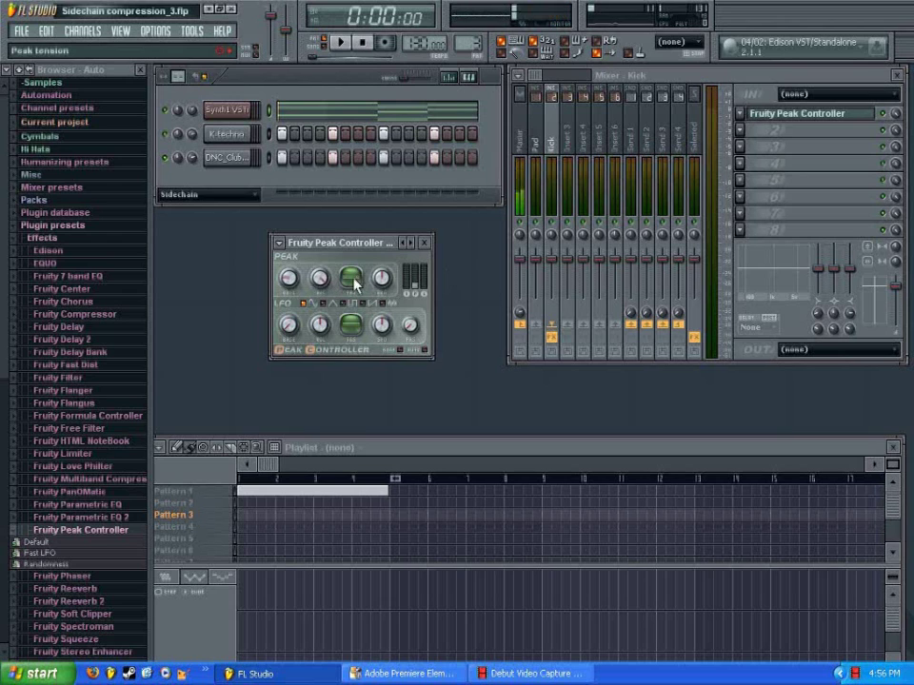
Step: Play and stop the song, then turn the PEAK Tension knob to about 86%
{"action": "left_click", "coordinate": [553, 227]}
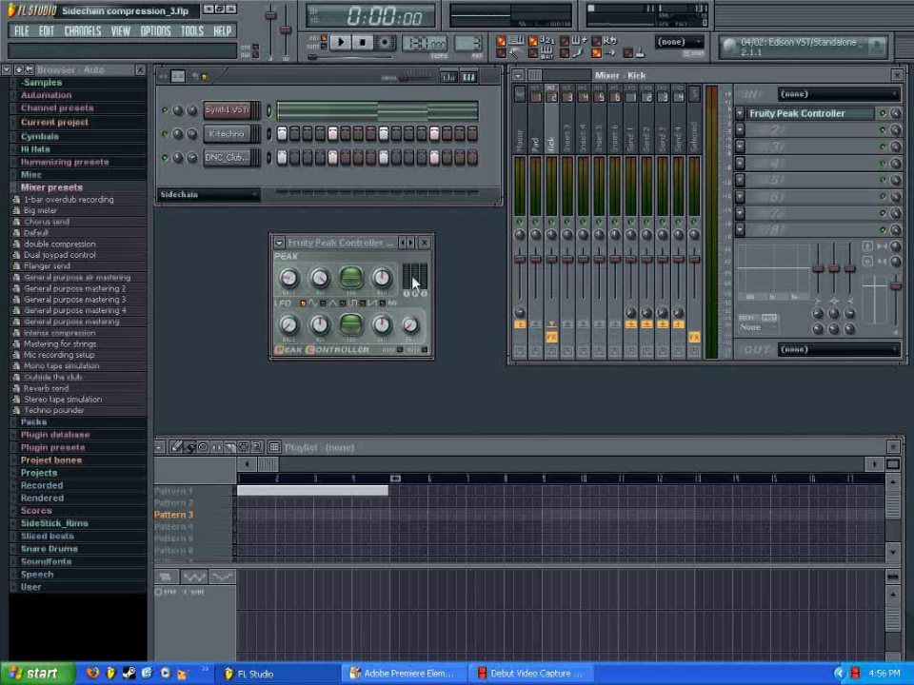
{"action": "left_click", "coordinate": [343, 46]}
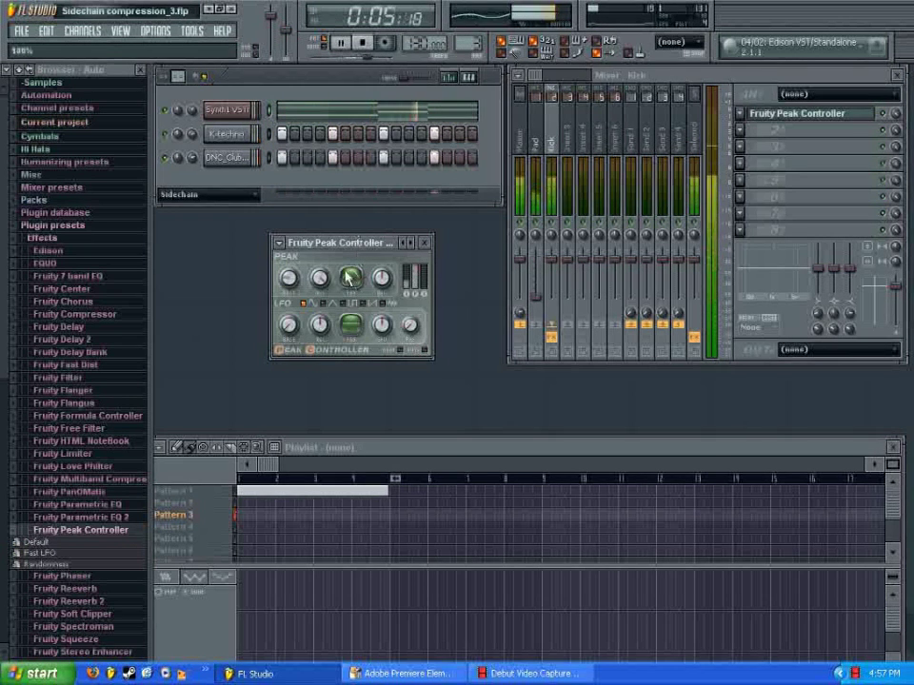
{"action": "left_click", "coordinate": [364, 43]}
{"action": "left_click_drag", "start_coordinate": [353, 278], "coordinate": [352, 291]}
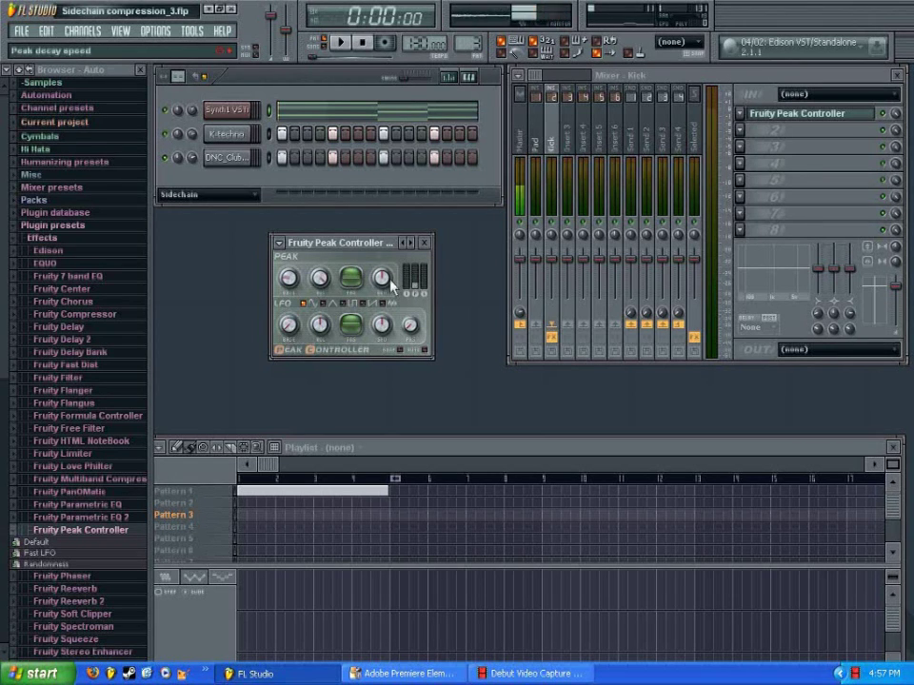
{"action": "left_click", "coordinate": [339, 42]}
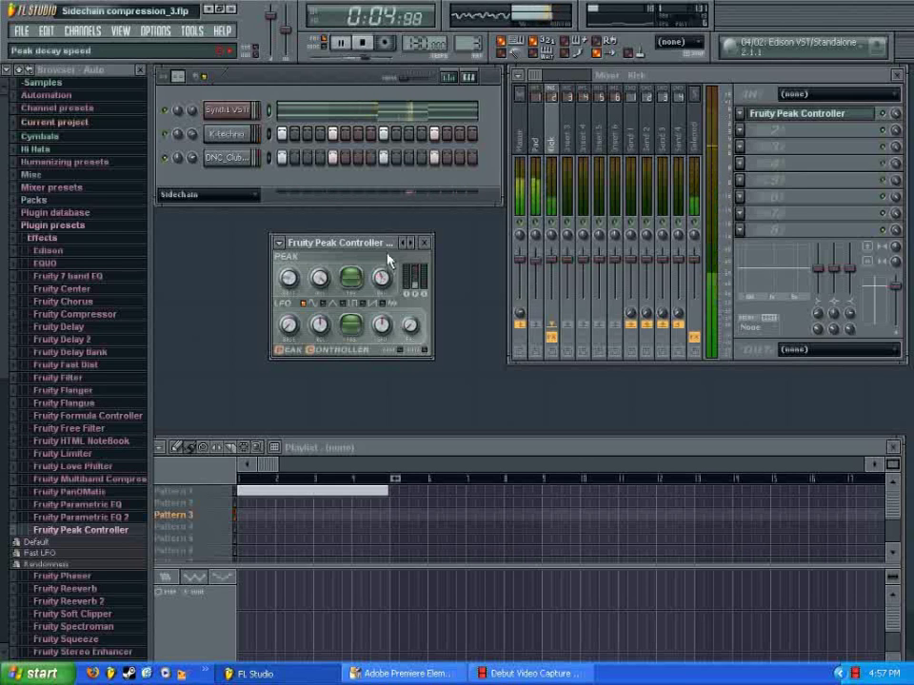
{"action": "left_click", "coordinate": [367, 44]}
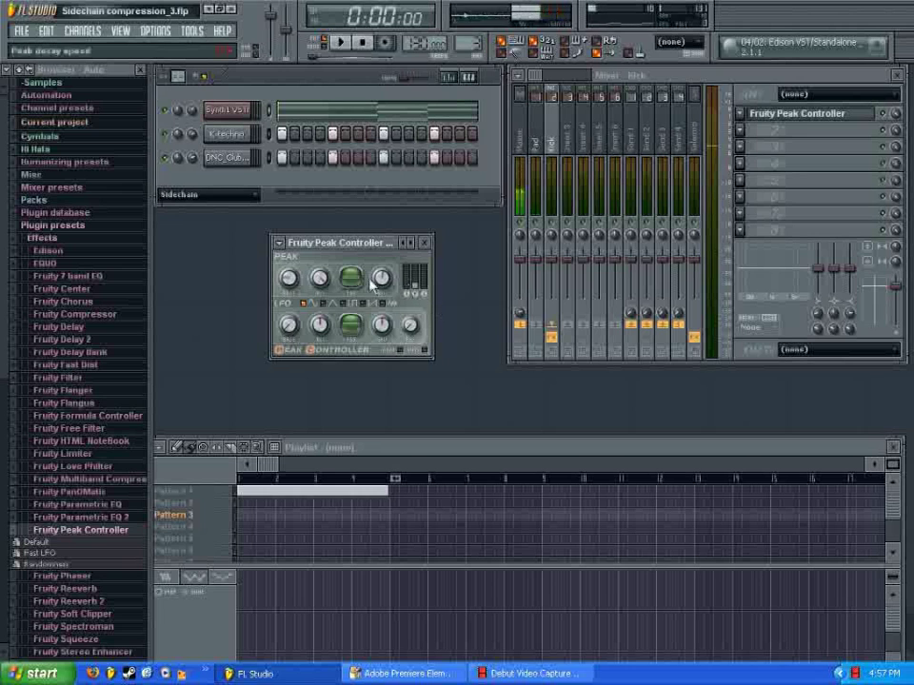